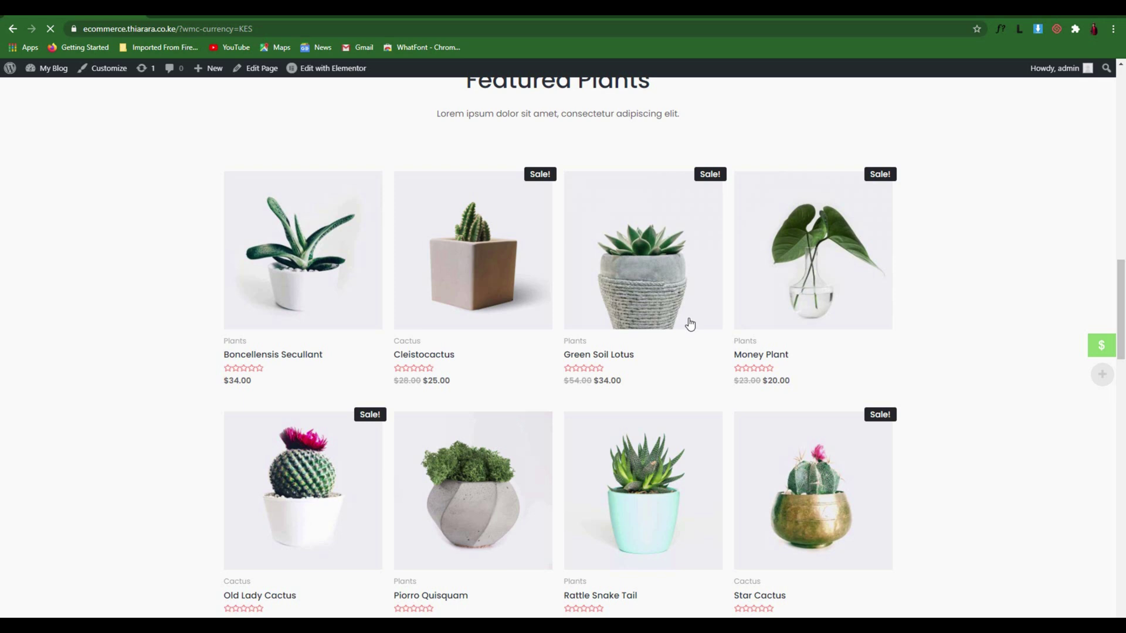
Switch the plant store's currency to United States (US) Dollar and review the USD product prices.
{"action": "scroll", "coordinate": [895, 352], "scroll_direction": "down", "scroll_amount": 15}
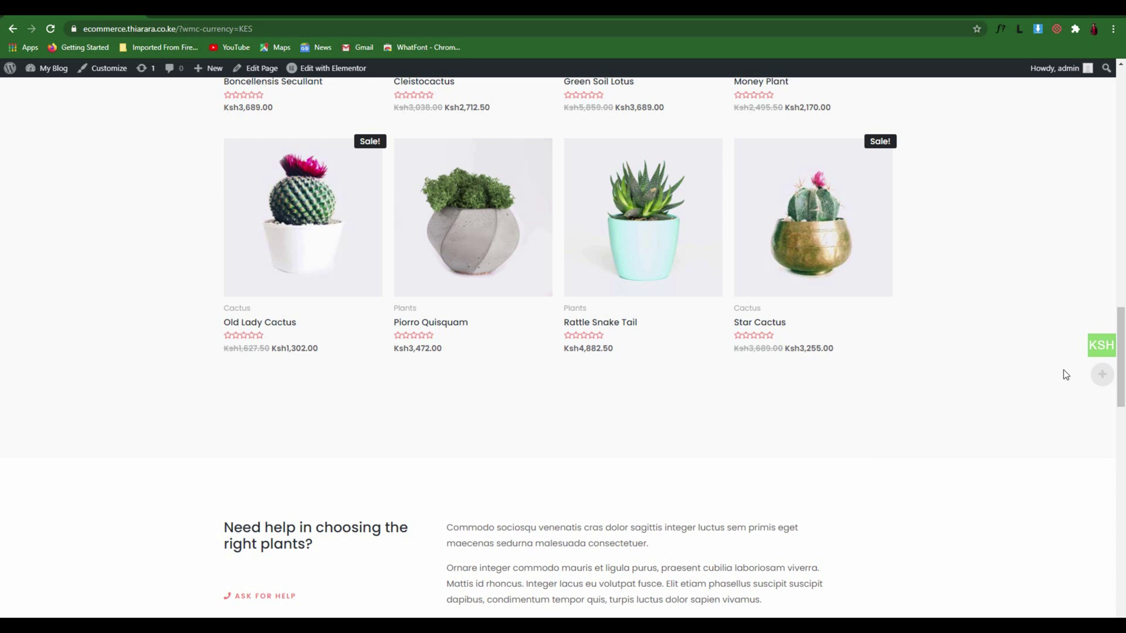
{"action": "mouse_move", "coordinate": [1099, 351]}
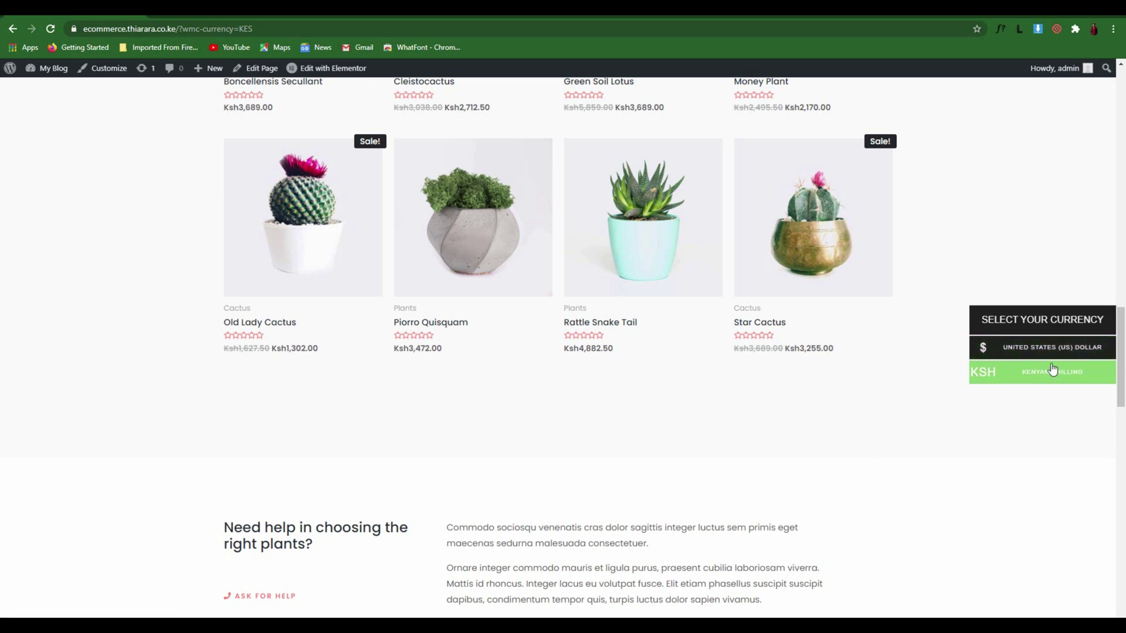
{"action": "left_click", "coordinate": [1014, 353]}
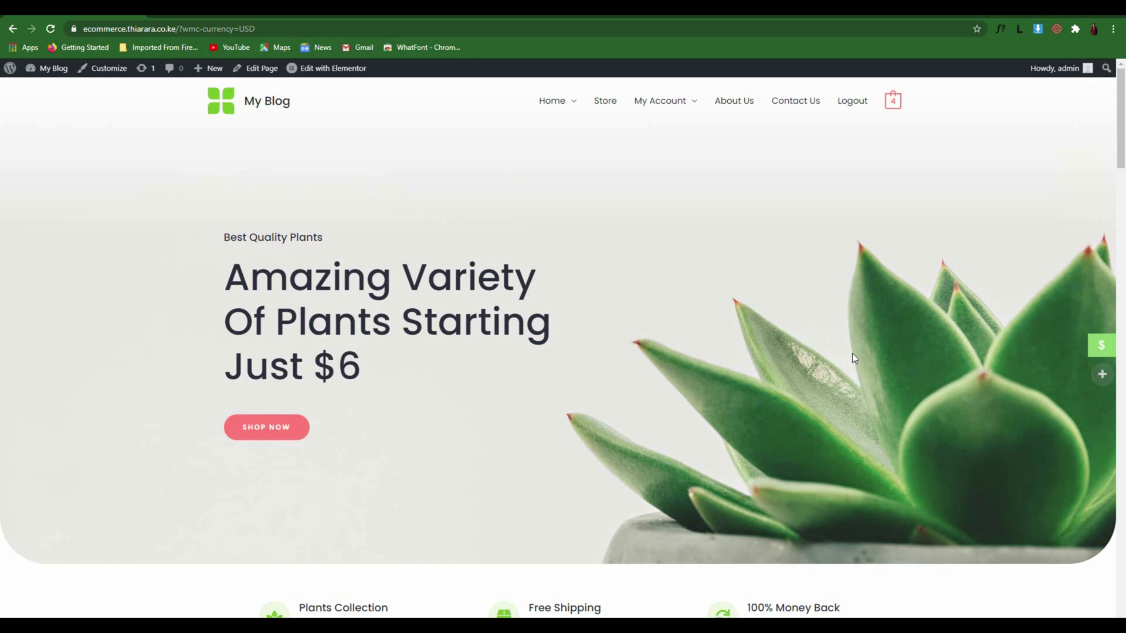
{"action": "scroll", "coordinate": [852, 354], "scroll_direction": "down", "scroll_amount": 20}
{"action": "left_click_drag", "start_coordinate": [808, 489], "coordinate": [773, 486]}
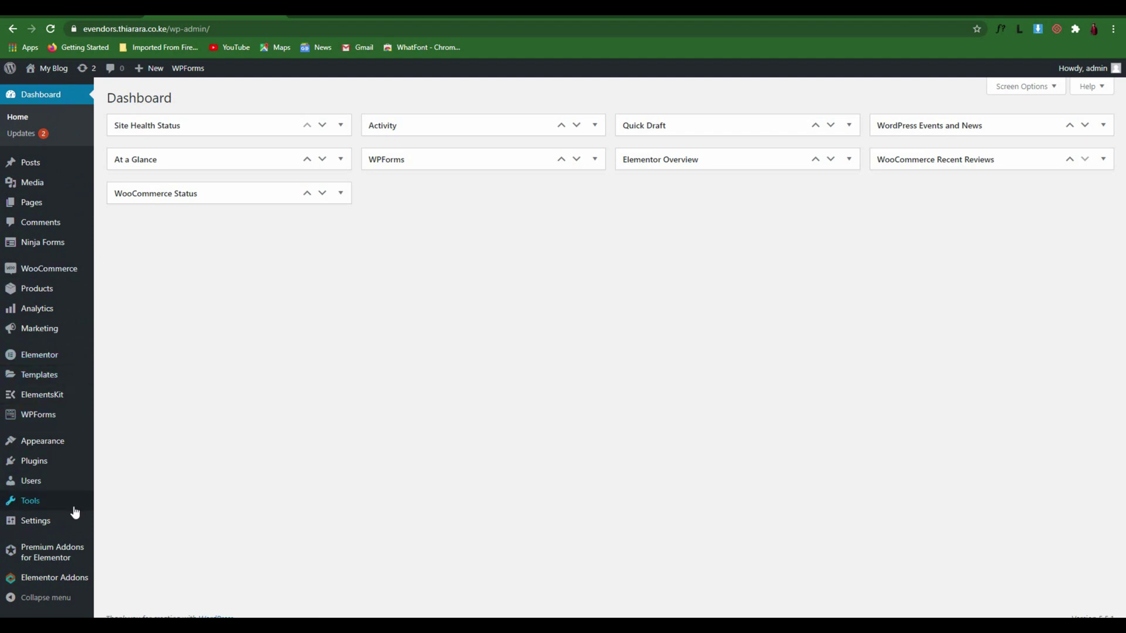
Search the Add New plugins page for 'Multi Currency for WooCommerce'.
{"action": "mouse_move", "coordinate": [38, 465]}
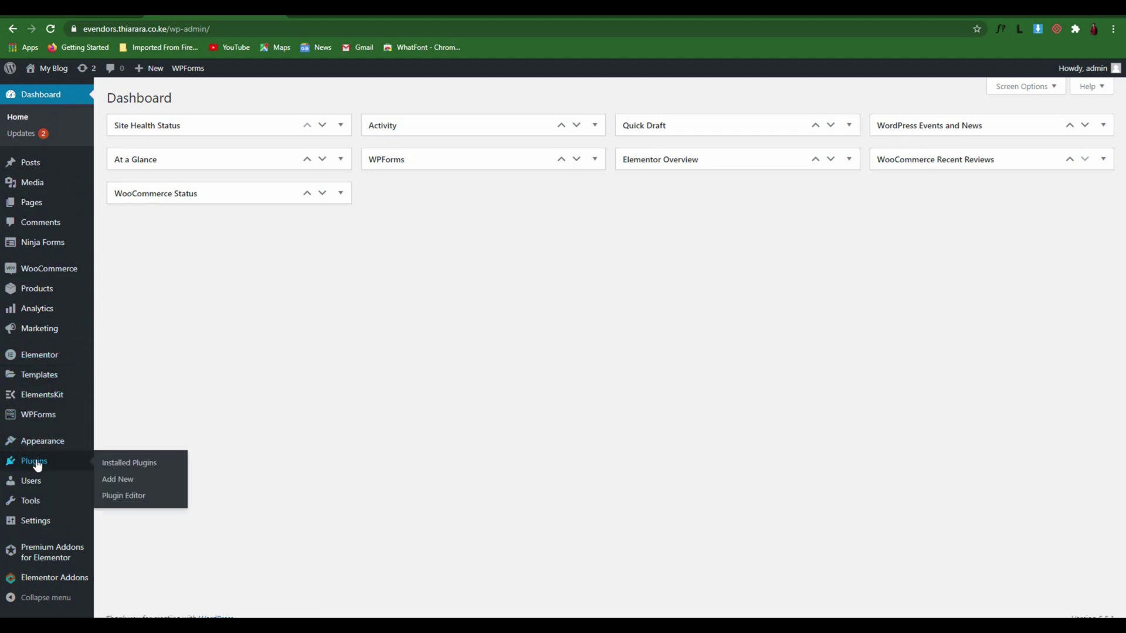
{"action": "left_click", "coordinate": [121, 482]}
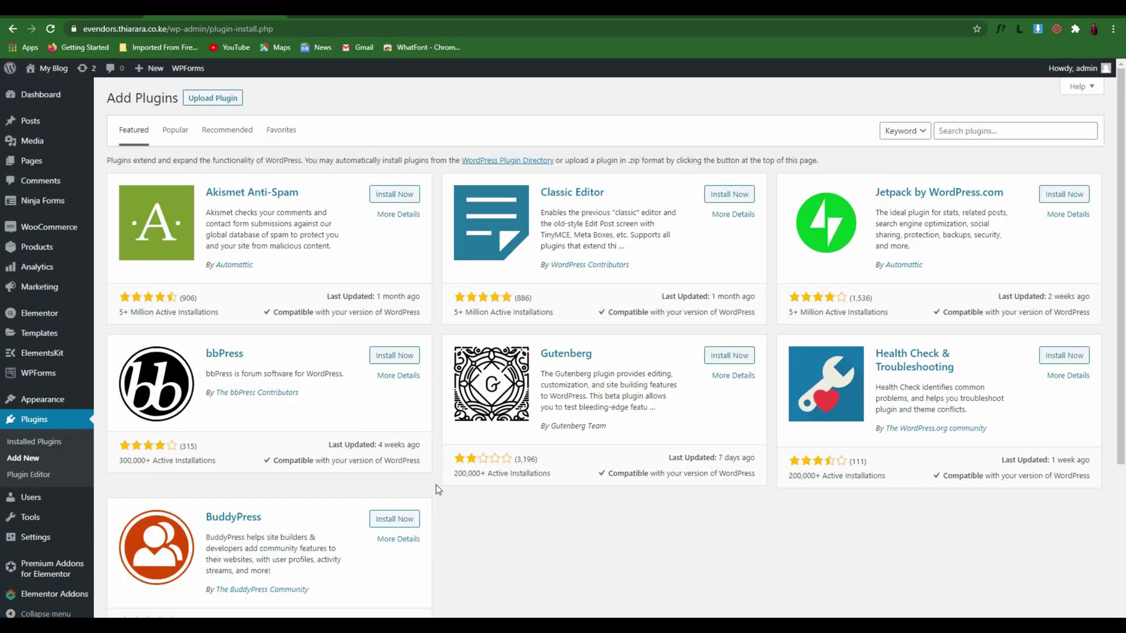
{"action": "left_click", "coordinate": [955, 130]}
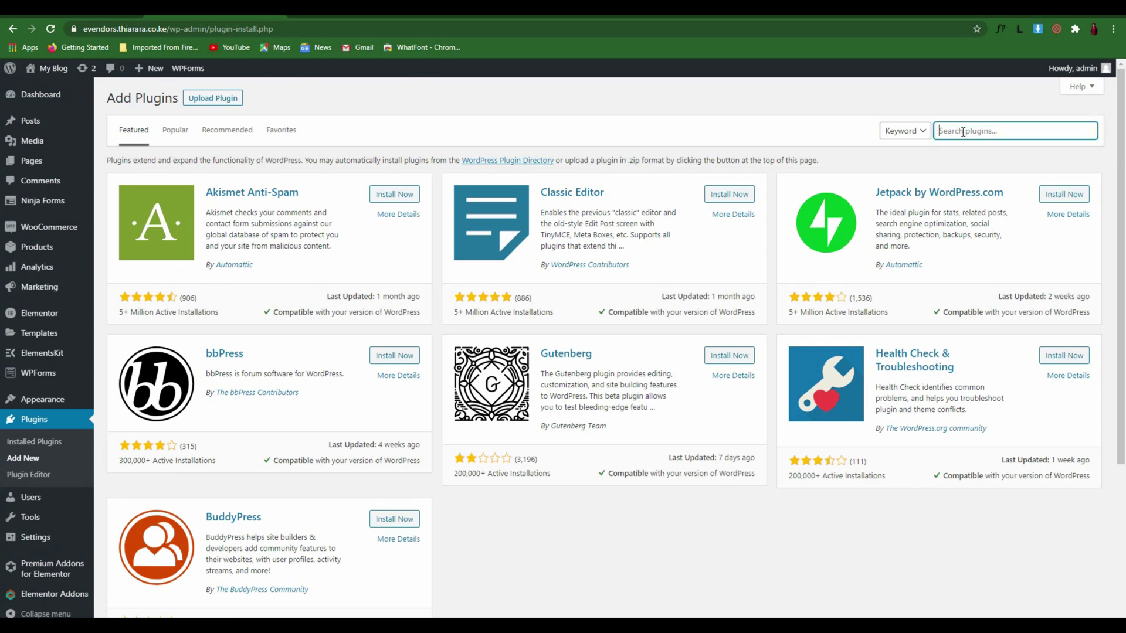
{"action": "type", "text": "Multi Currency for WooCommerce"}
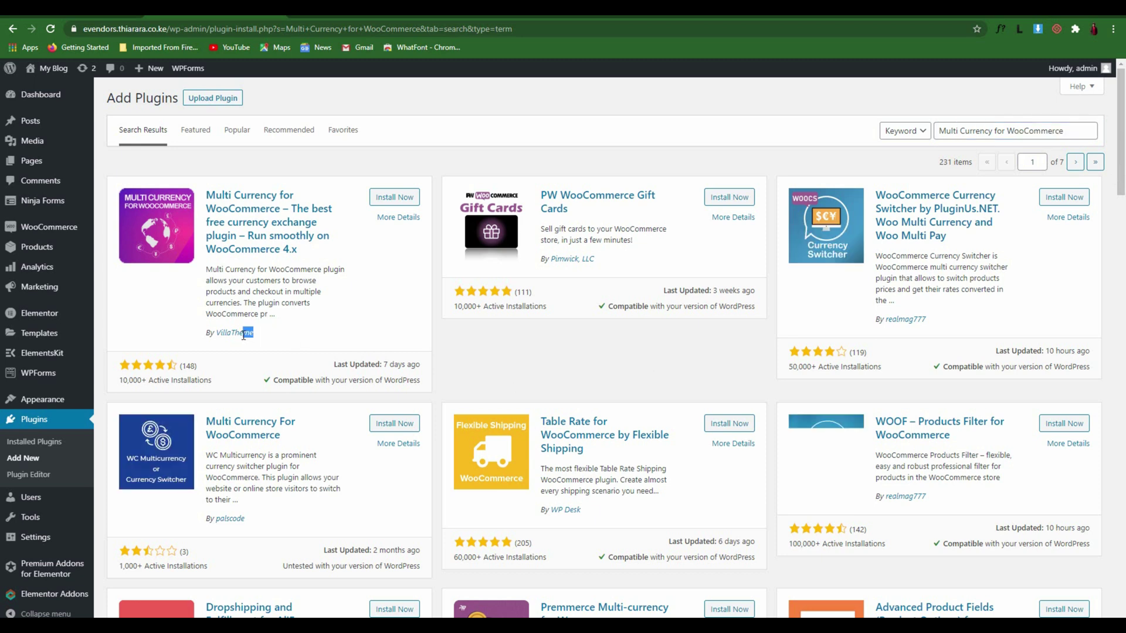
Install and activate VillaTheme's Multi Currency for WooCommerce plugin.
{"action": "left_click_drag", "start_coordinate": [269, 334], "coordinate": [211, 381]}
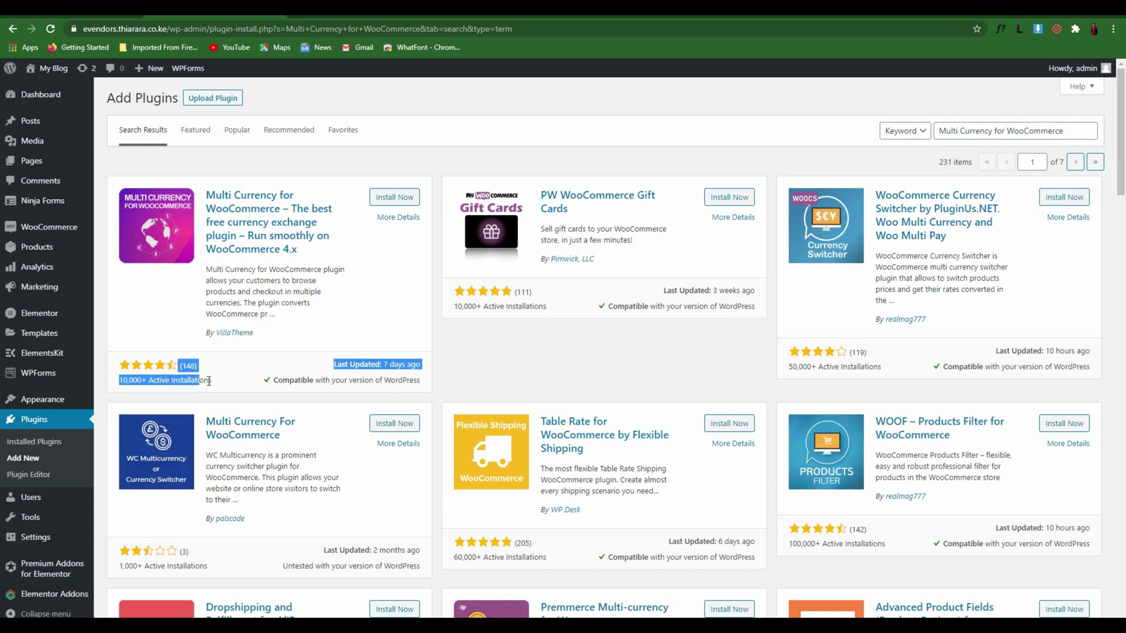
{"action": "left_click", "coordinate": [387, 299]}
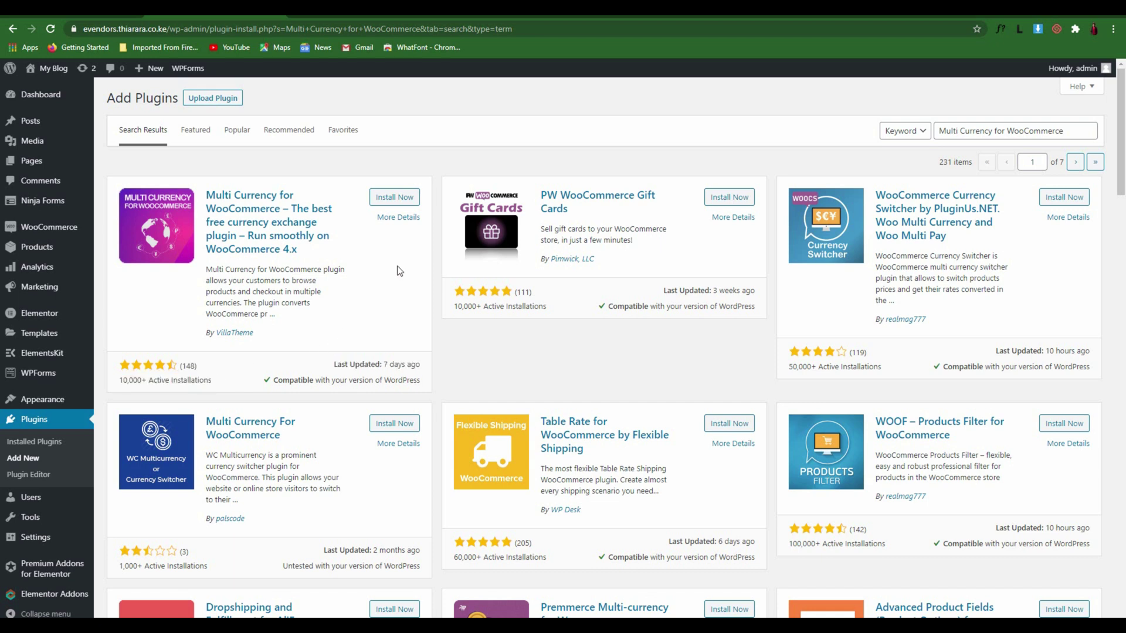
{"action": "left_click", "coordinate": [401, 200]}
{"action": "left_click", "coordinate": [401, 197]}
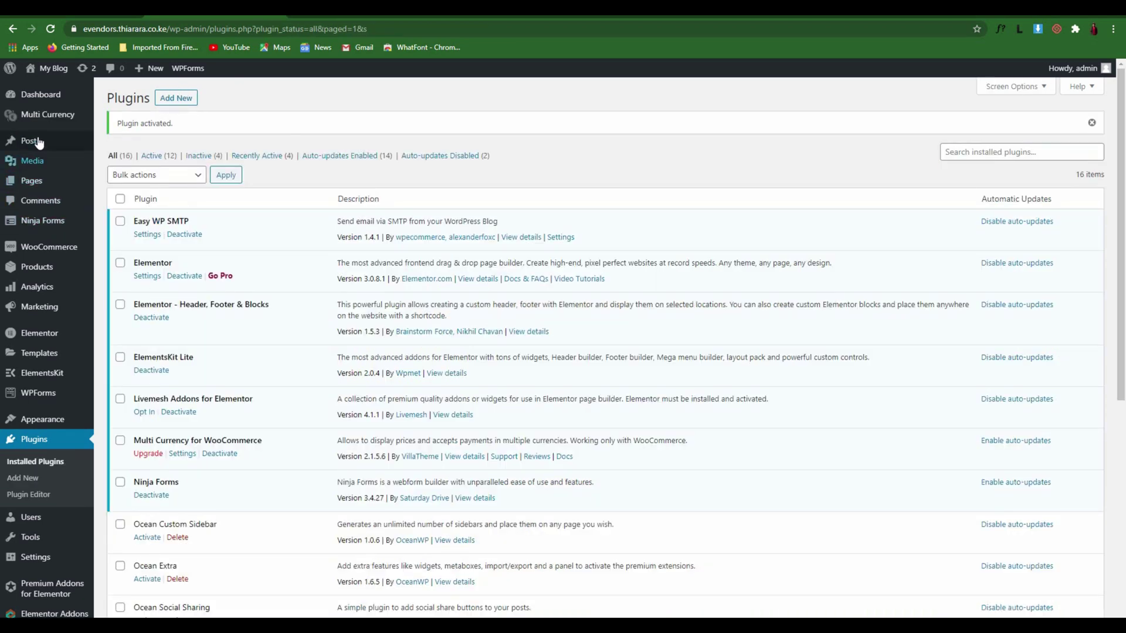
Enable Multi Currency in its settings, with the Flag + Price currency switcher.
{"action": "mouse_move", "coordinate": [38, 117]}
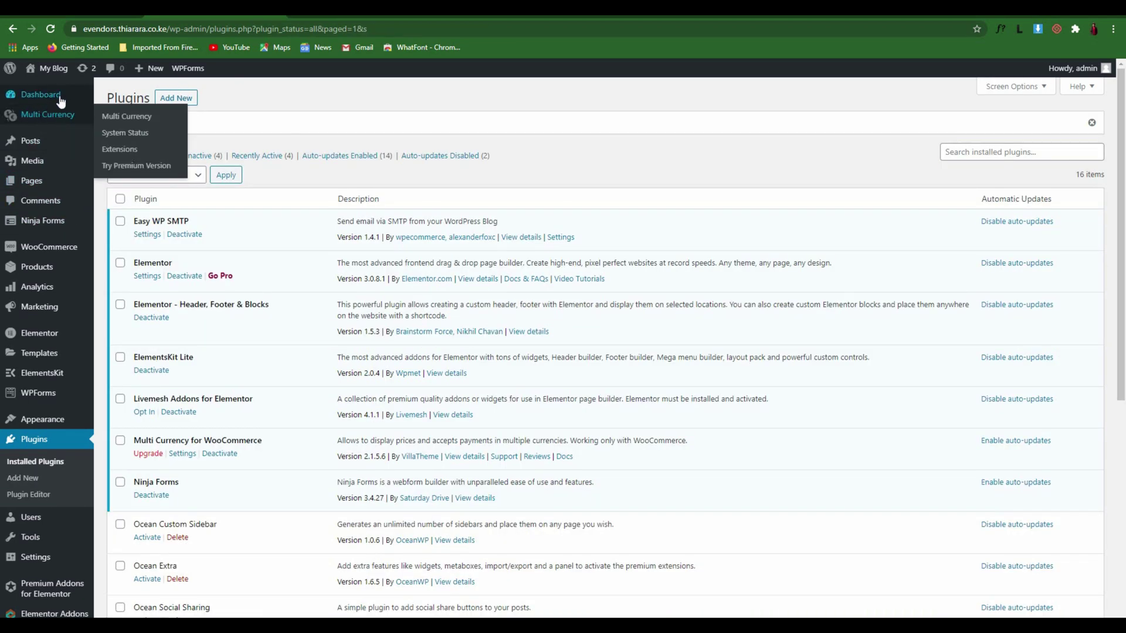
{"action": "left_click", "coordinate": [134, 121]}
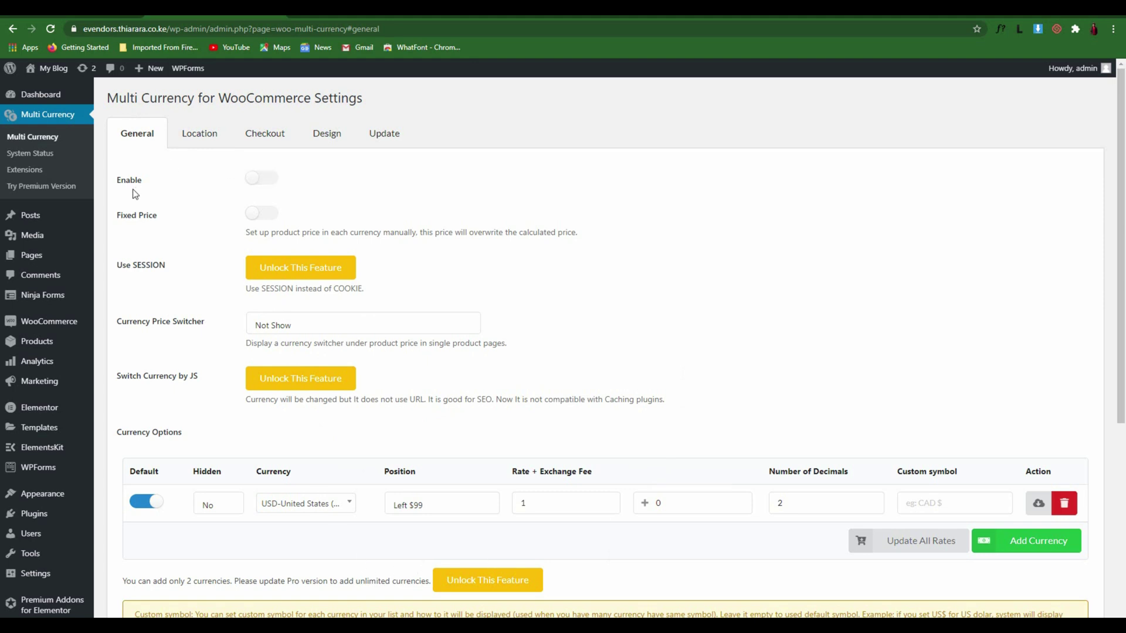
{"action": "left_click", "coordinate": [264, 183]}
Open the My Blog storefront in a new browser tab and switch to it.
{"action": "right_click", "coordinate": [50, 68]}
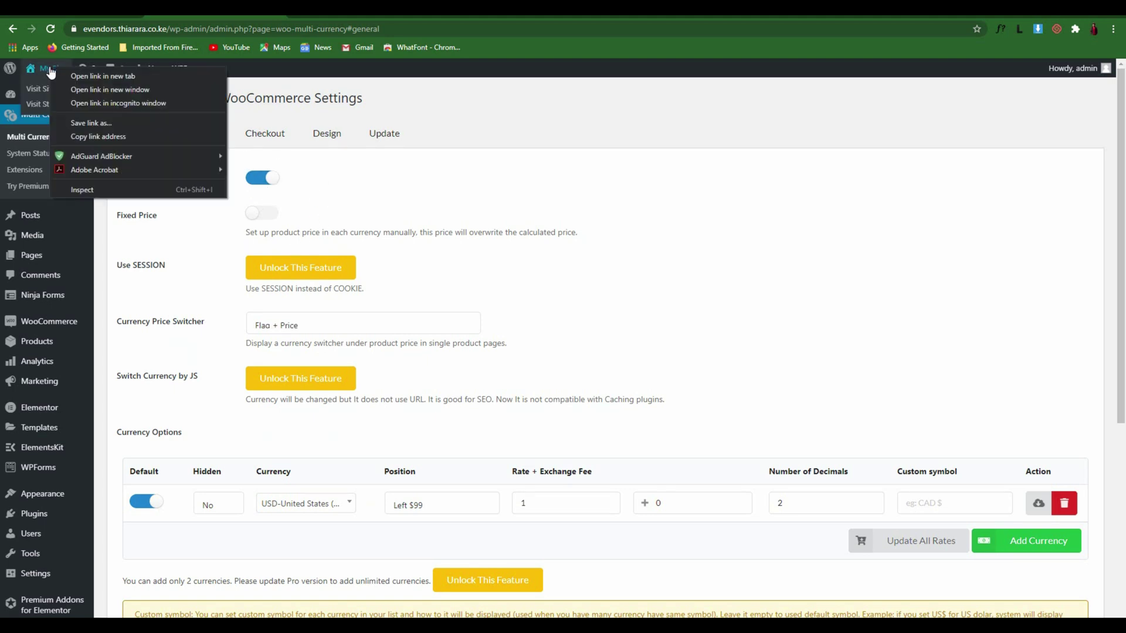
{"action": "left_click", "coordinate": [96, 73]}
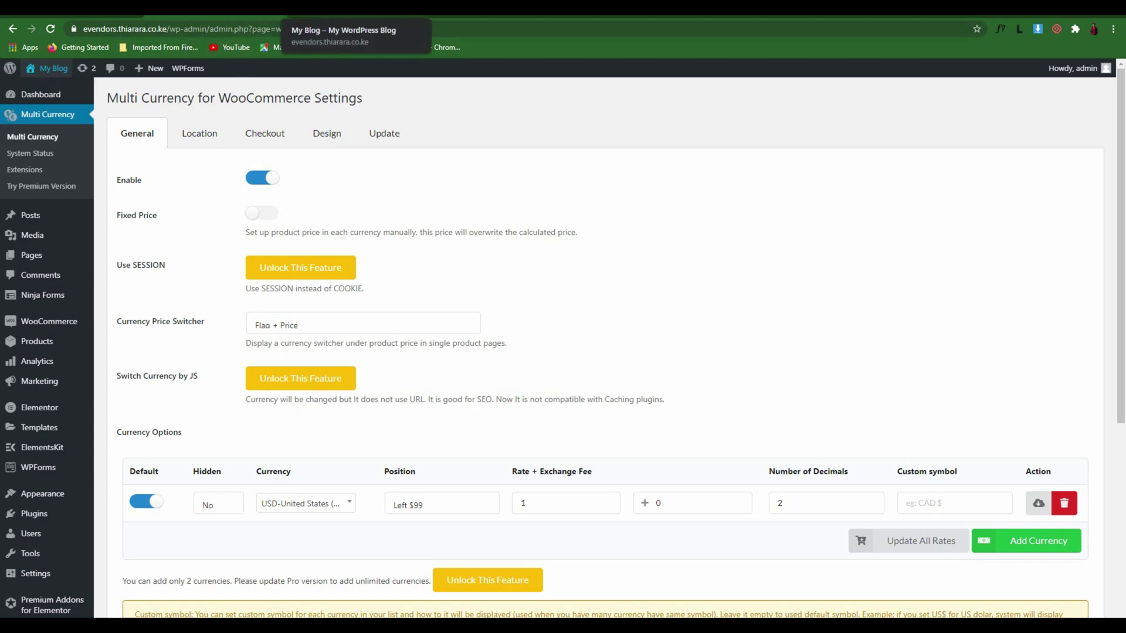
{"action": "left_click", "coordinate": [328, 8]}
Browse the front page and Shop page, where the switcher offers only United States Dollar.
{"action": "scroll", "coordinate": [607, 424], "scroll_direction": "down", "scroll_amount": 10}
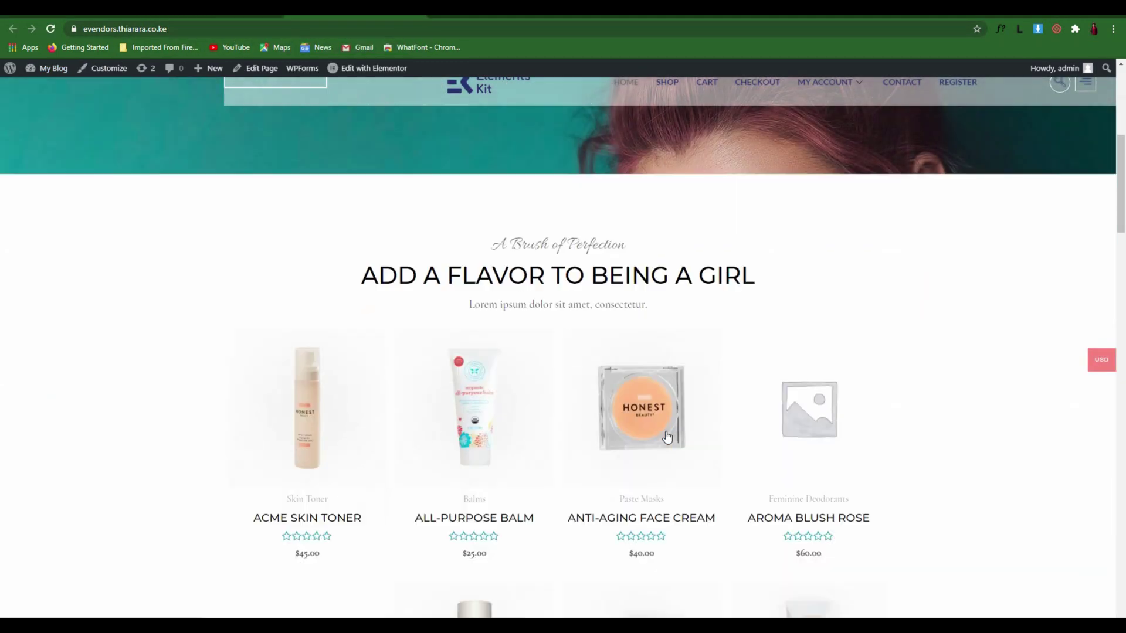
{"action": "mouse_move", "coordinate": [1095, 369]}
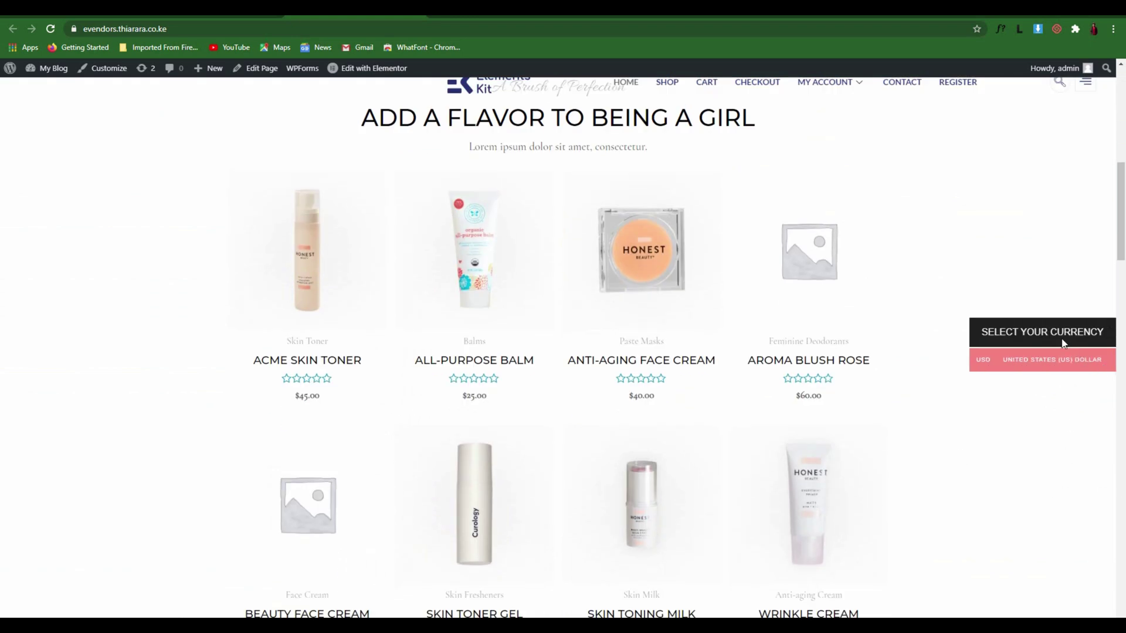
{"action": "scroll", "coordinate": [821, 425], "scroll_direction": "up", "scroll_amount": 2}
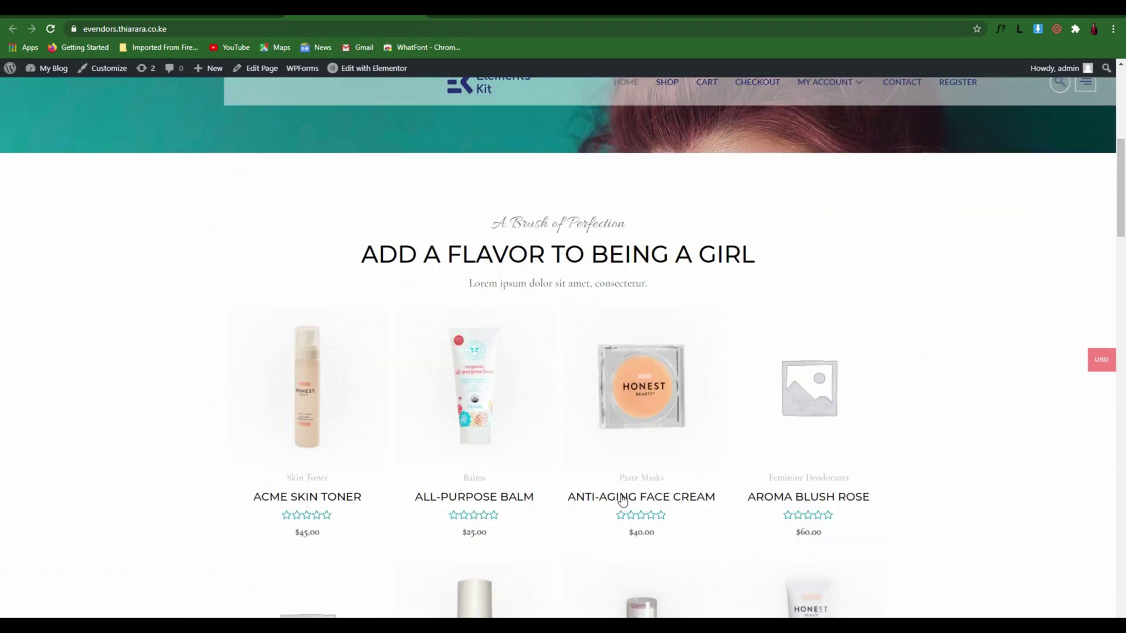
{"action": "scroll", "coordinate": [724, 175], "scroll_direction": "up", "scroll_amount": 5}
{"action": "left_click", "coordinate": [668, 98]}
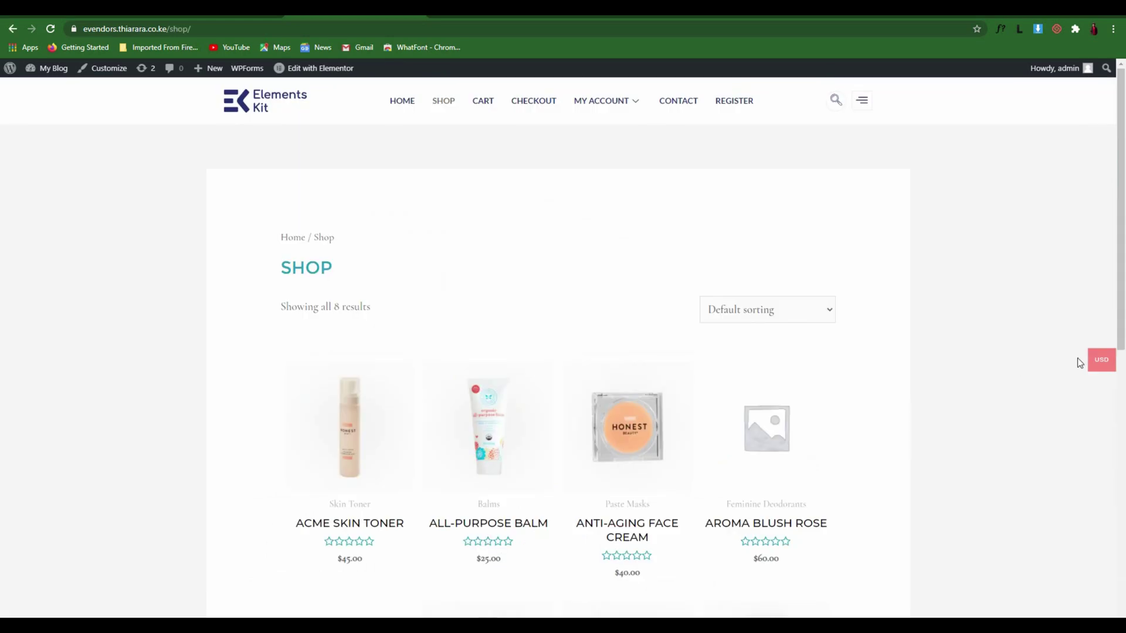
{"action": "scroll", "coordinate": [452, 354], "scroll_direction": "down", "scroll_amount": 6}
{"action": "mouse_move", "coordinate": [1116, 360]}
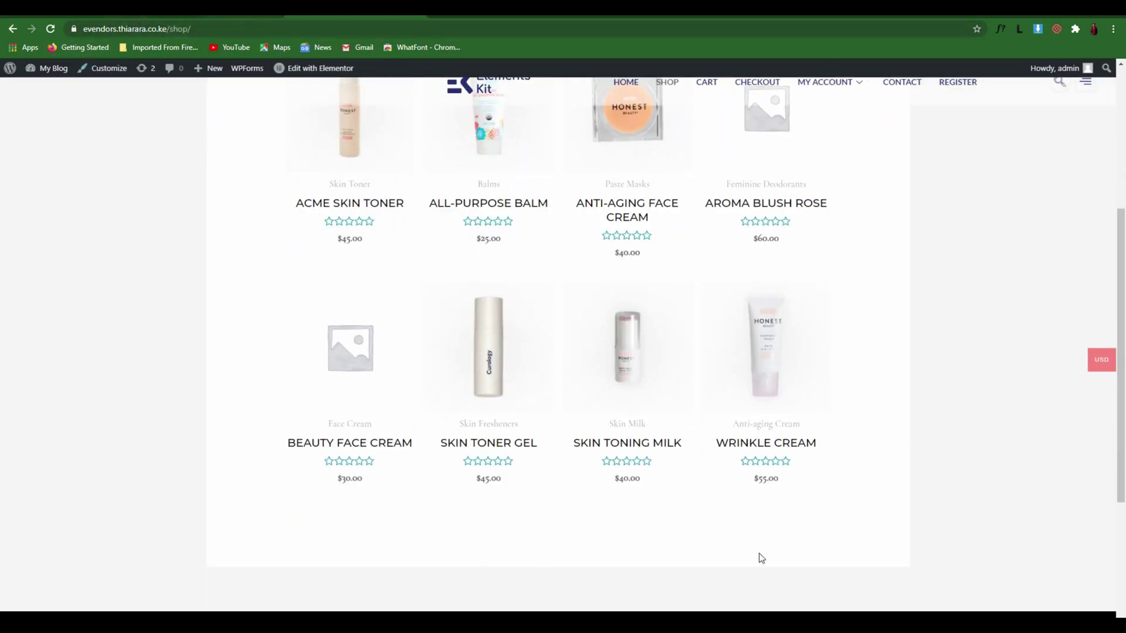
{"action": "scroll", "coordinate": [392, 234], "scroll_direction": "up", "scroll_amount": 5}
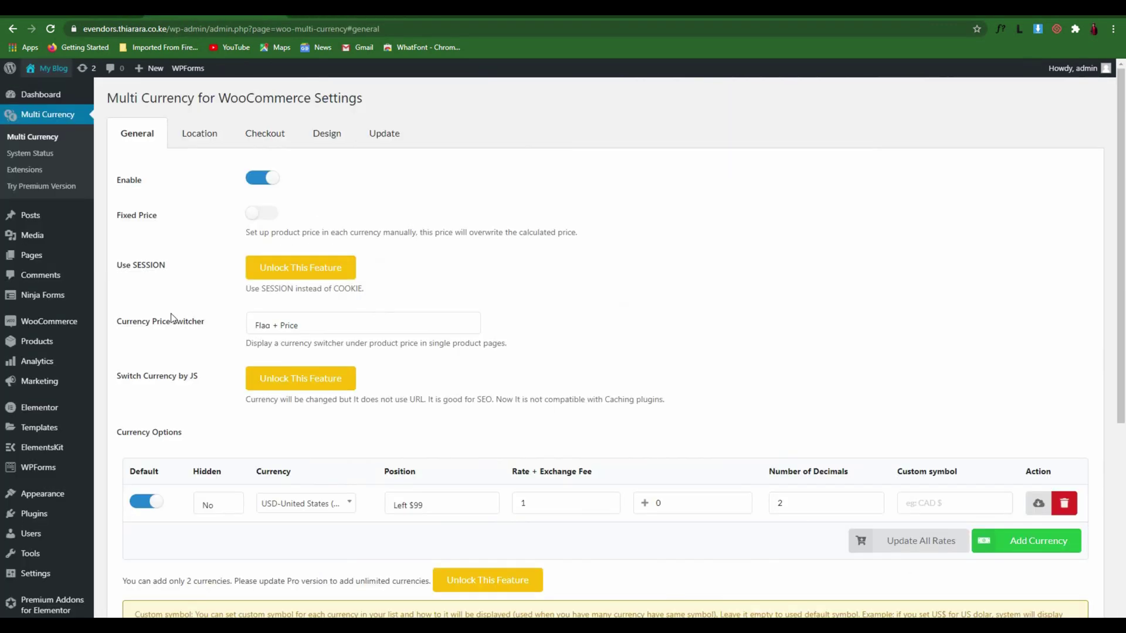
Add a second currency row, keeping the first currency as default.
{"action": "scroll", "coordinate": [174, 475], "scroll_direction": "down", "scroll_amount": 2}
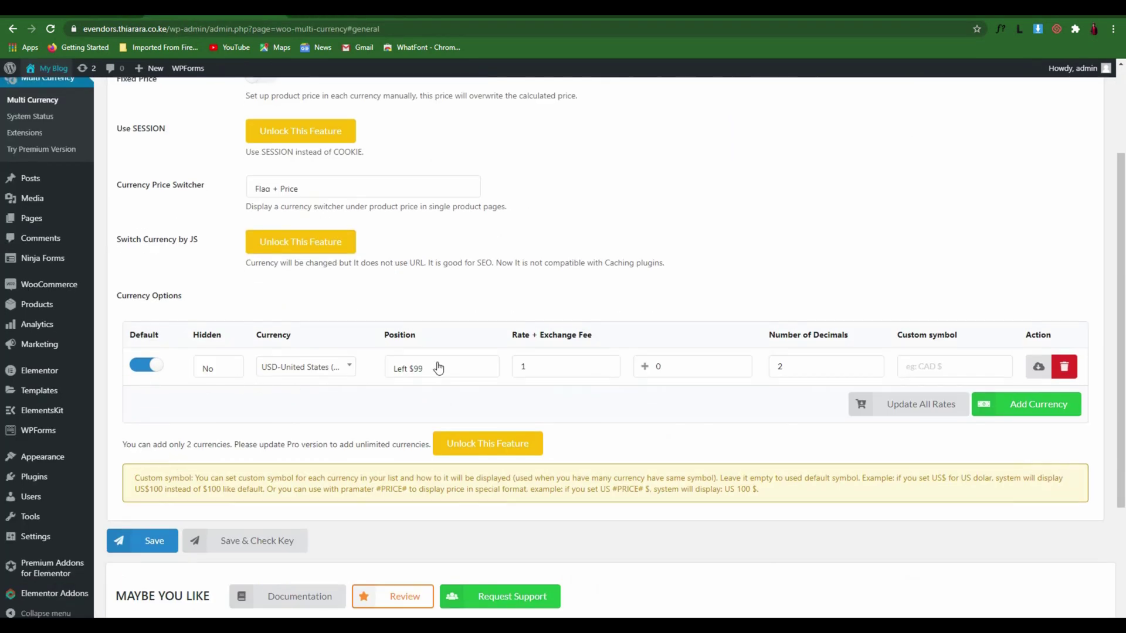
{"action": "left_click", "coordinate": [1030, 413]}
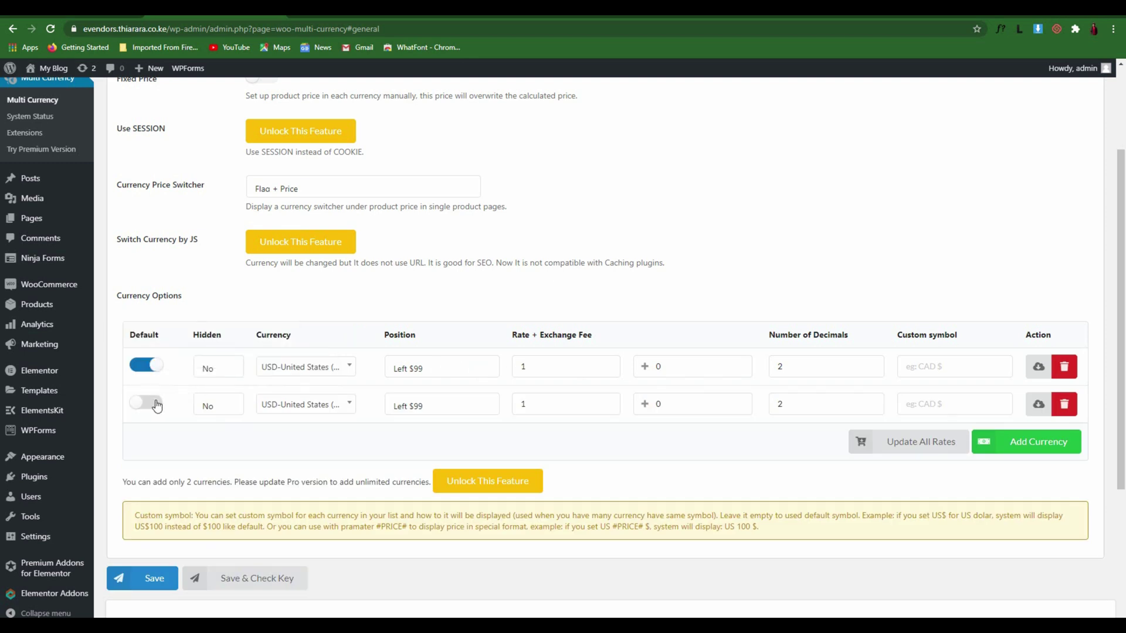
{"action": "left_click", "coordinate": [154, 404]}
{"action": "left_click", "coordinate": [152, 401]}
{"action": "left_click", "coordinate": [153, 400]}
{"action": "left_click", "coordinate": [150, 367]}
Keep US dollar as the first currency and choose KES-Kenyan shilling for the second.
{"action": "left_click", "coordinate": [346, 370]}
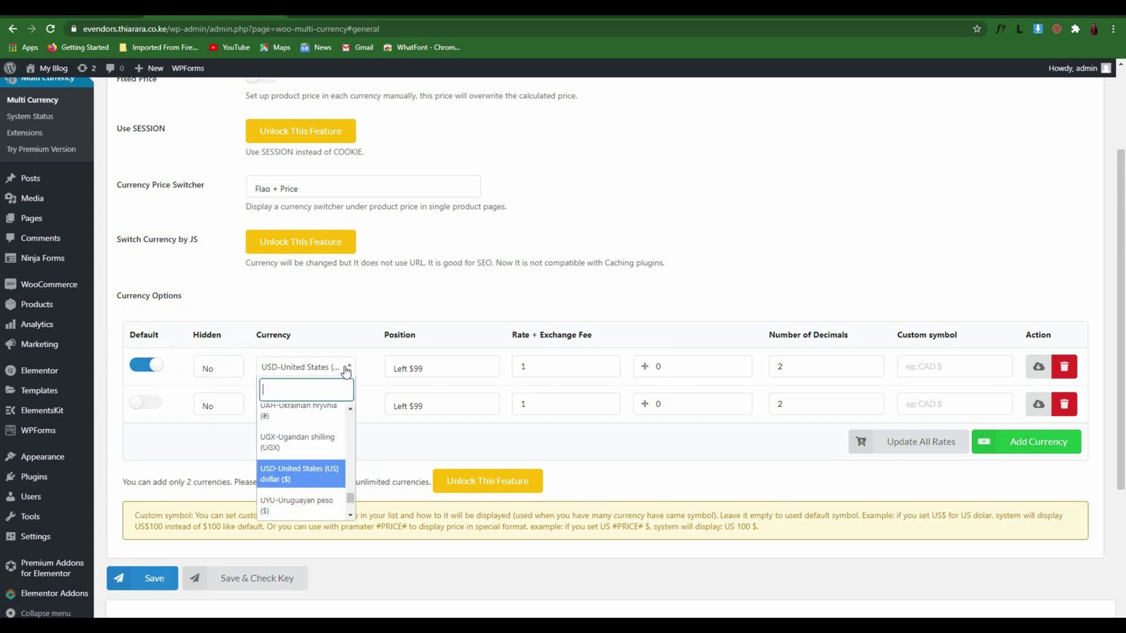
{"action": "left_click", "coordinate": [301, 478]}
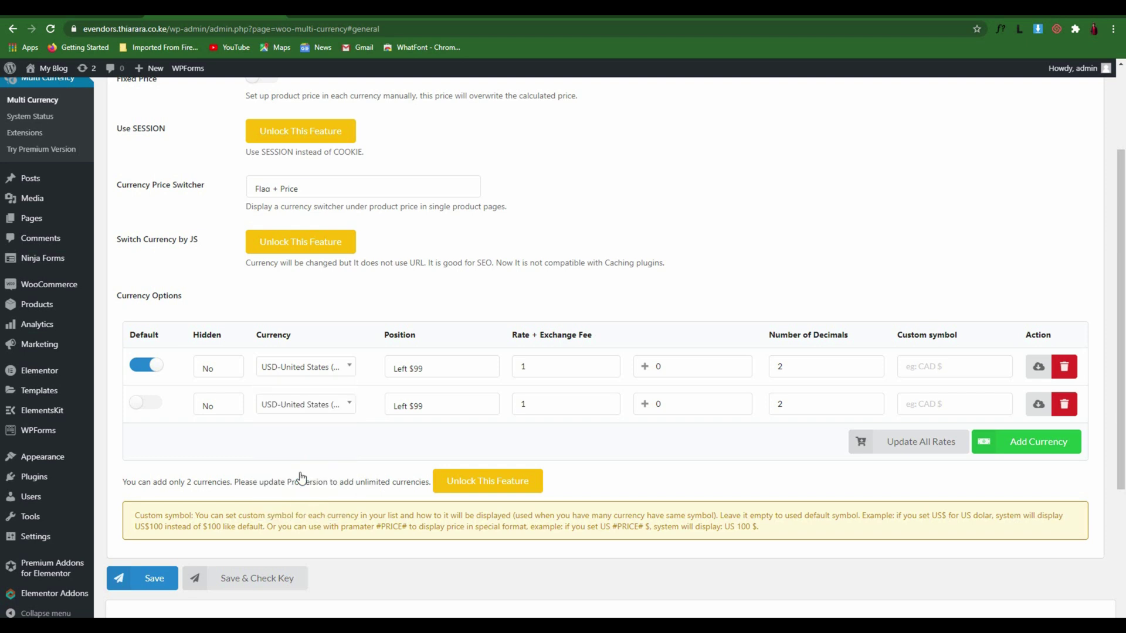
{"action": "left_click", "coordinate": [334, 407]}
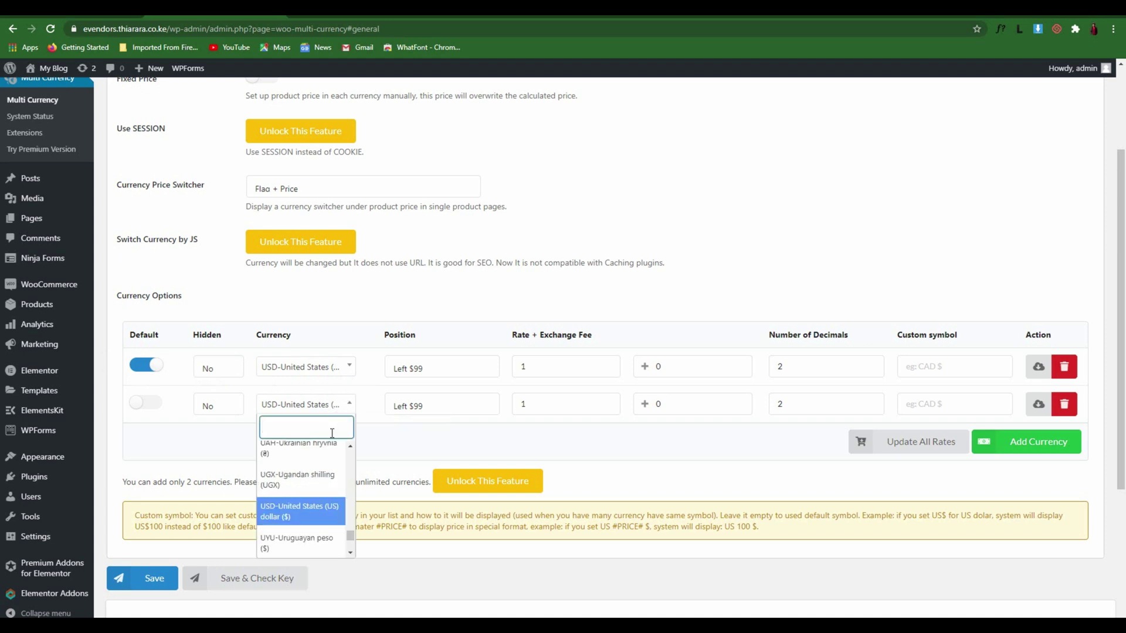
{"action": "type", "text": "kenya"}
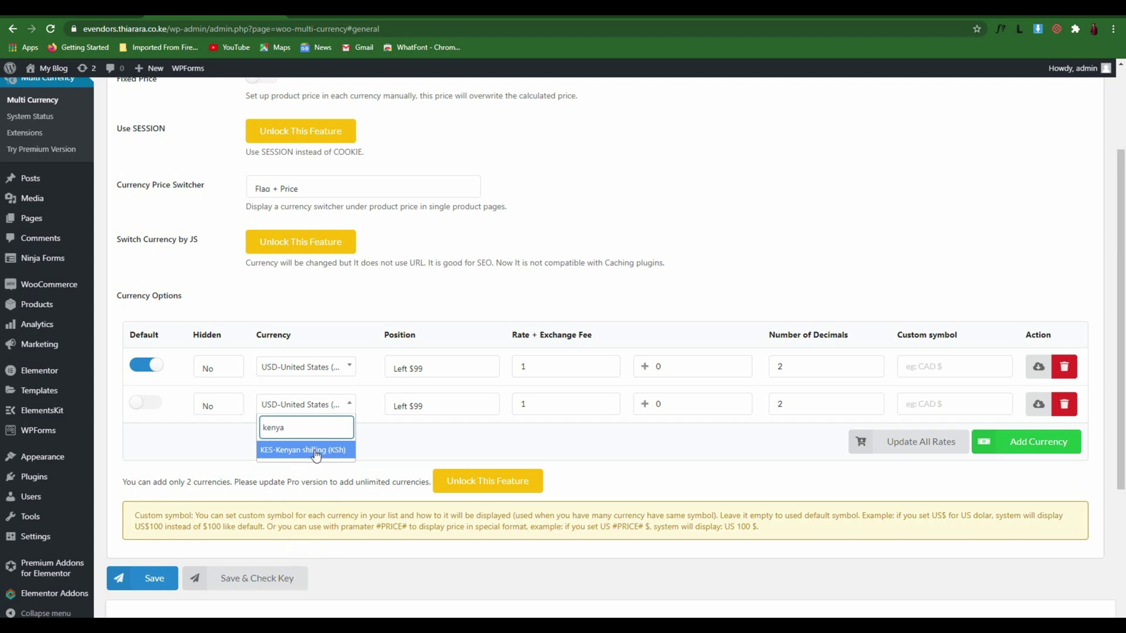
{"action": "left_click", "coordinate": [316, 450]}
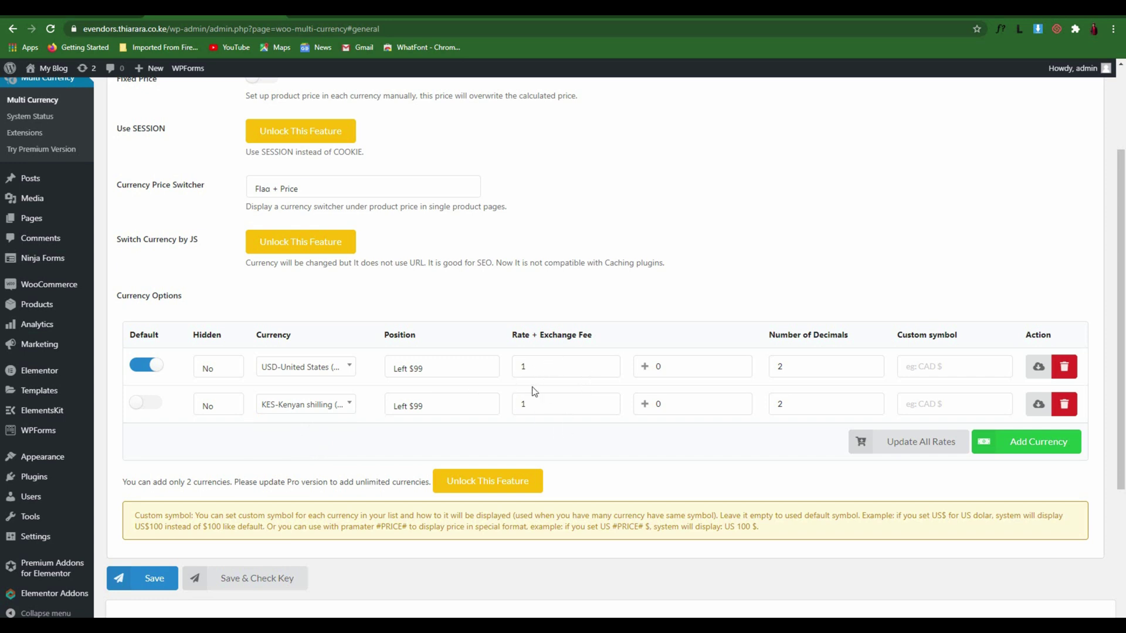
Give USD the custom symbol $ and KES the symbol Ksh, then save.
{"action": "left_click", "coordinate": [927, 368]}
{"action": "type", "text": "$"}
{"action": "left_click", "coordinate": [930, 398]}
{"action": "type", "text": "Ksh"}
{"action": "left_click", "coordinate": [146, 579]}
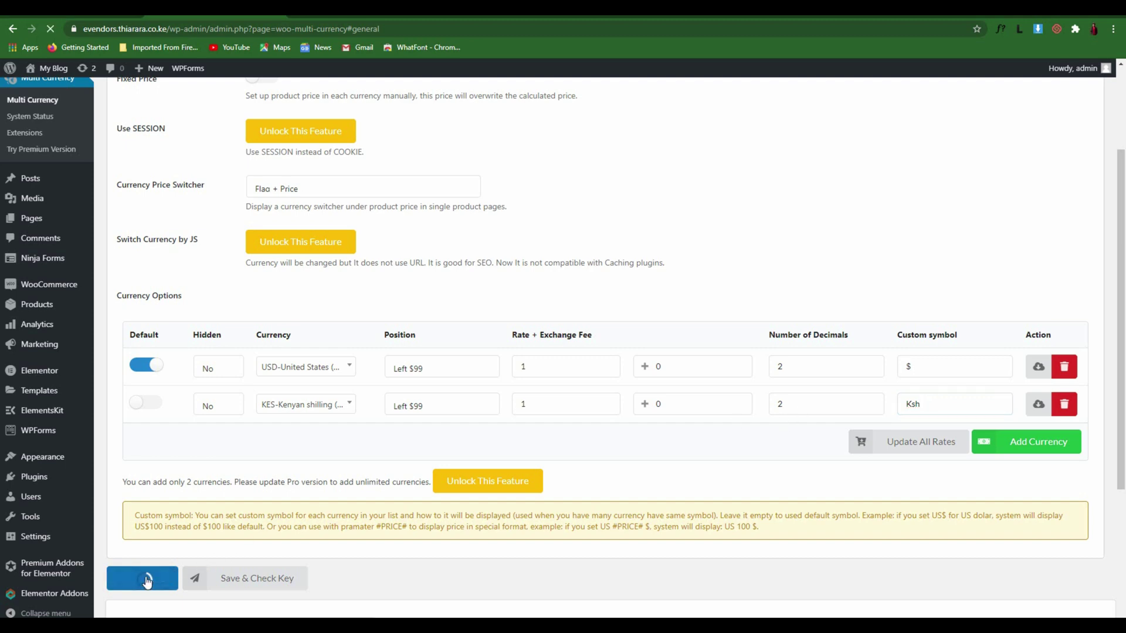
{"action": "scroll", "coordinate": [147, 583], "scroll_direction": "down", "scroll_amount": 6}
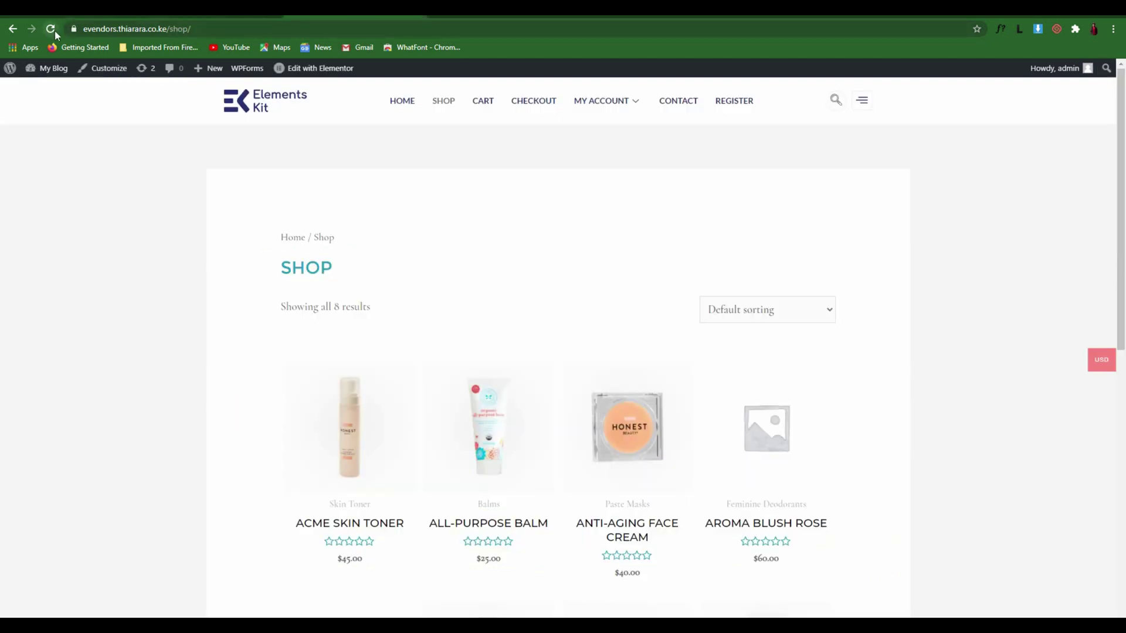
Reload the shop and show prices in Kenyan shillings, checking the Aroma Blush Rose price.
{"action": "left_click", "coordinate": [53, 33]}
{"action": "mouse_move", "coordinate": [1096, 368]}
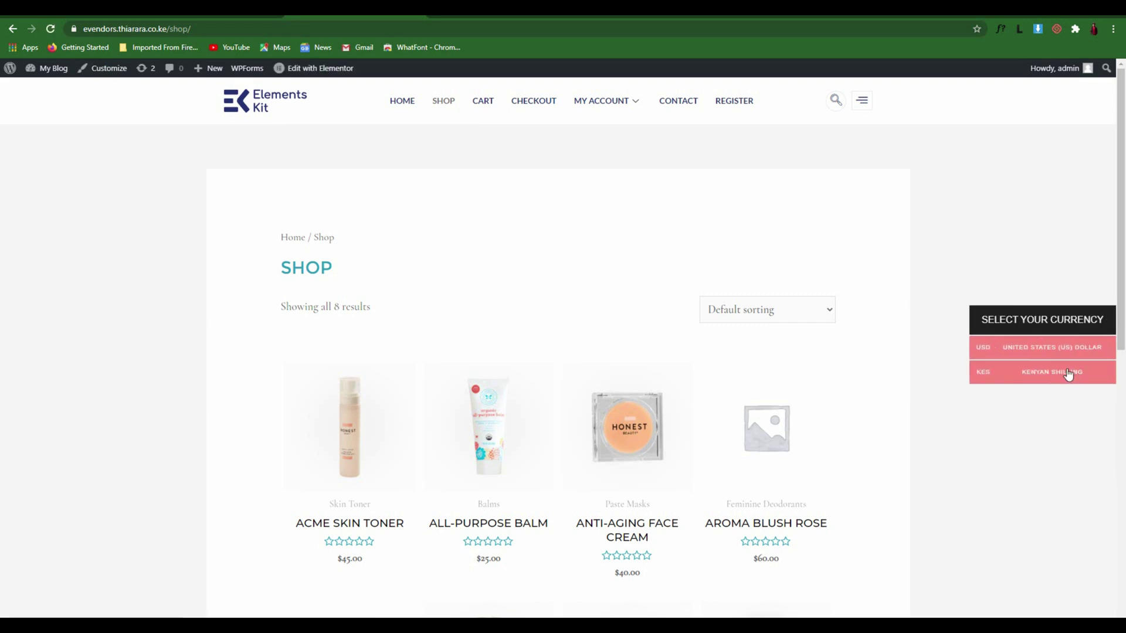
{"action": "left_click", "coordinate": [1059, 372]}
{"action": "left_click", "coordinate": [1065, 373]}
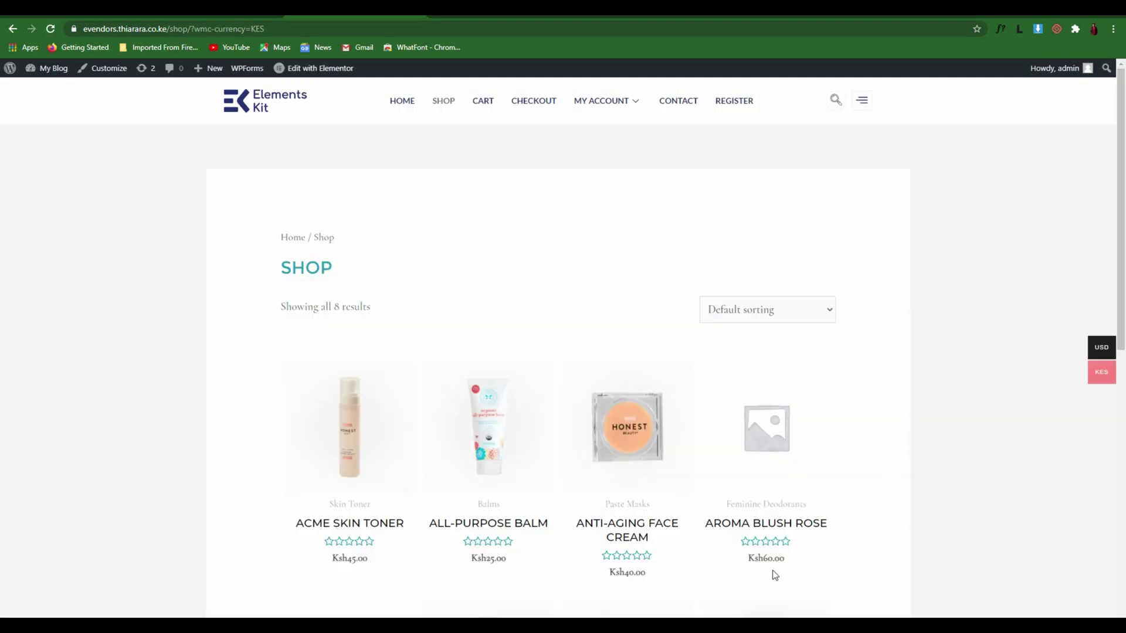
{"action": "left_click_drag", "start_coordinate": [785, 560], "coordinate": [749, 564]}
Switch the shop back to US dollars, checking the $60.00 price, then return to the settings.
{"action": "mouse_move", "coordinate": [1105, 368]}
{"action": "left_click", "coordinate": [1073, 350]}
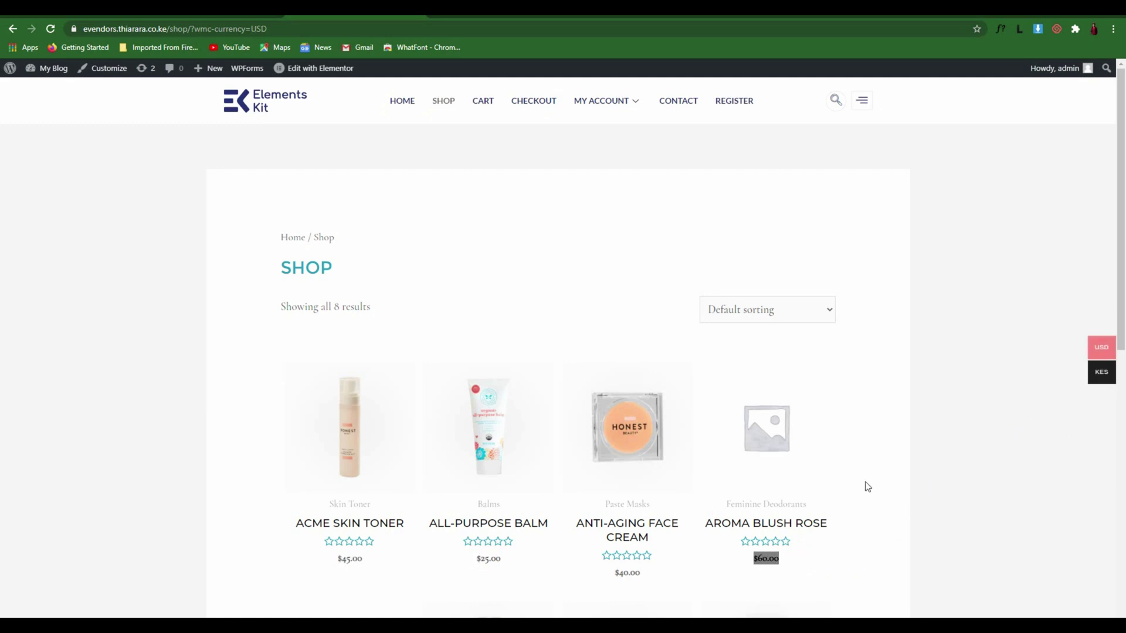
{"action": "left_click_drag", "start_coordinate": [788, 571], "coordinate": [727, 555]}
{"action": "left_click_drag", "start_coordinate": [786, 567], "coordinate": [746, 564]}
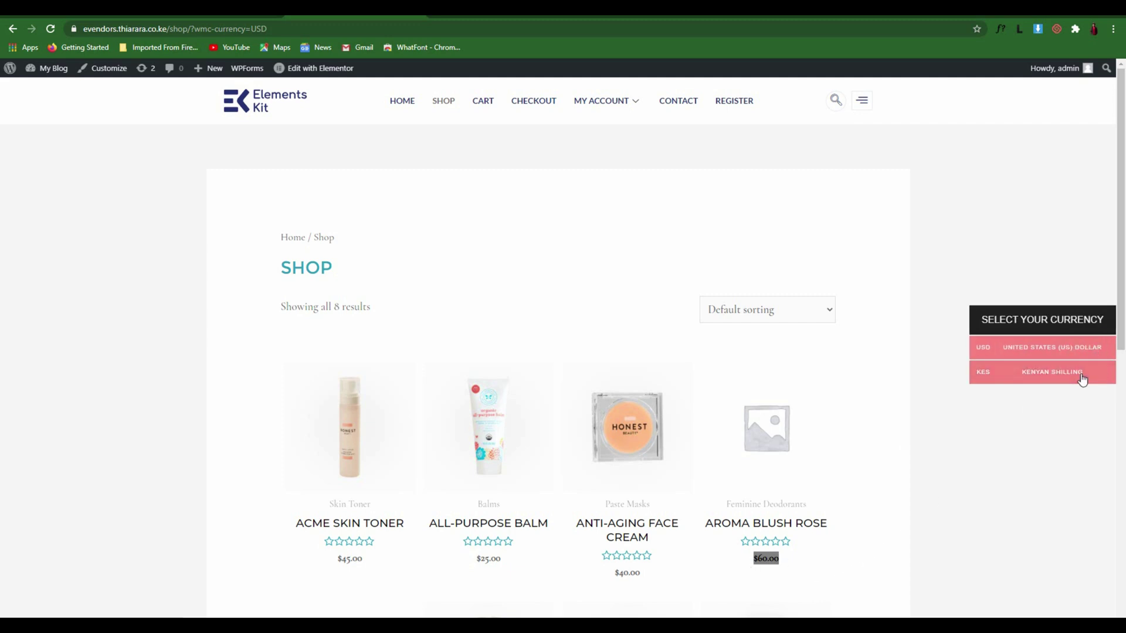
{"action": "left_click", "coordinate": [215, 11]}
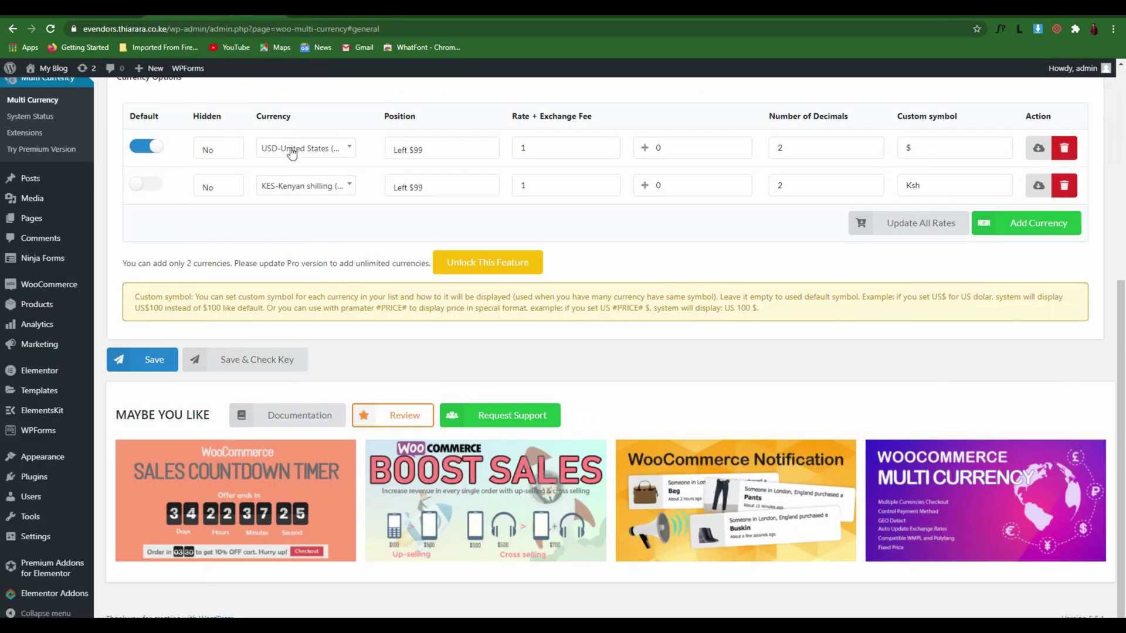
Update all exchange rates so KES becomes 108.50 per USD, and save the settings.
{"action": "scroll", "coordinate": [443, 231], "scroll_direction": "up", "scroll_amount": 2}
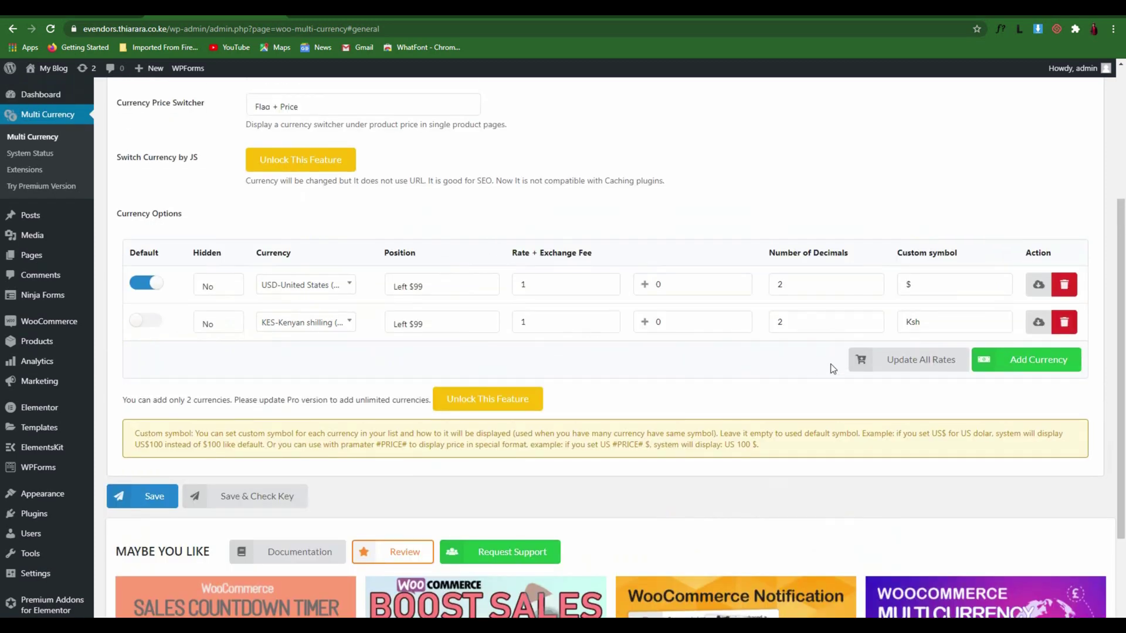
{"action": "left_click", "coordinate": [921, 364]}
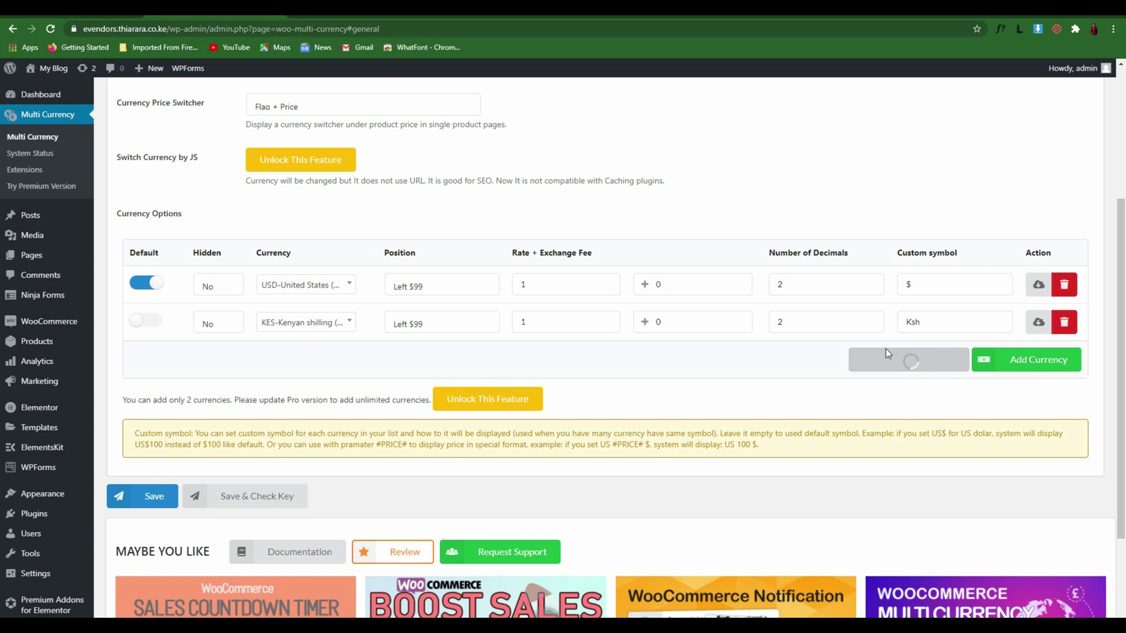
{"action": "left_click", "coordinate": [808, 321]}
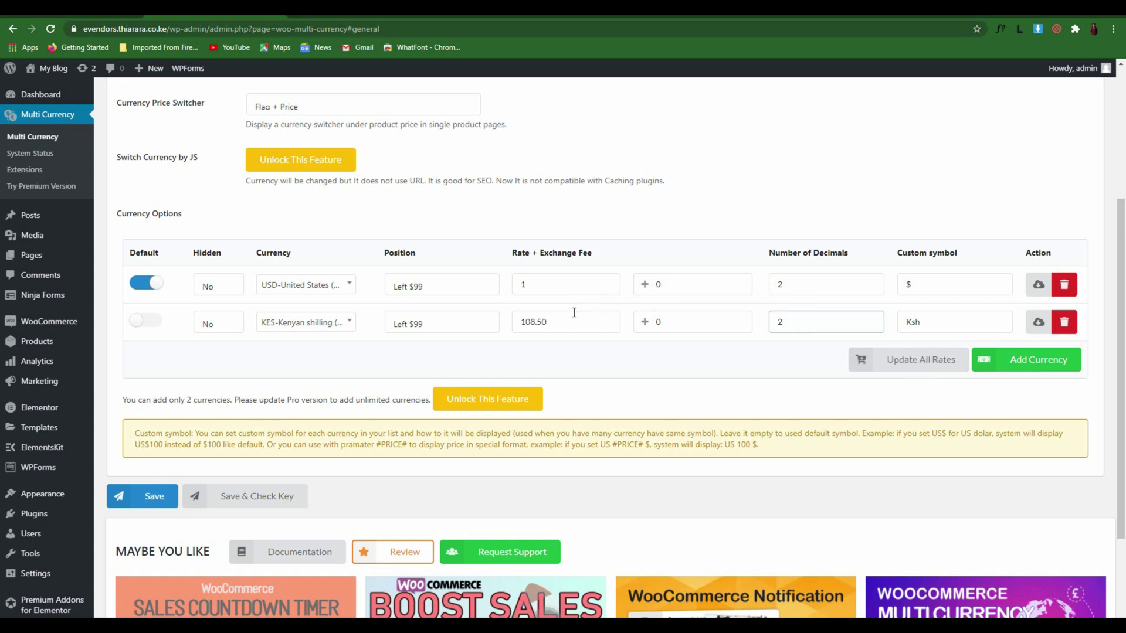
{"action": "left_click_drag", "start_coordinate": [563, 322], "coordinate": [519, 323]}
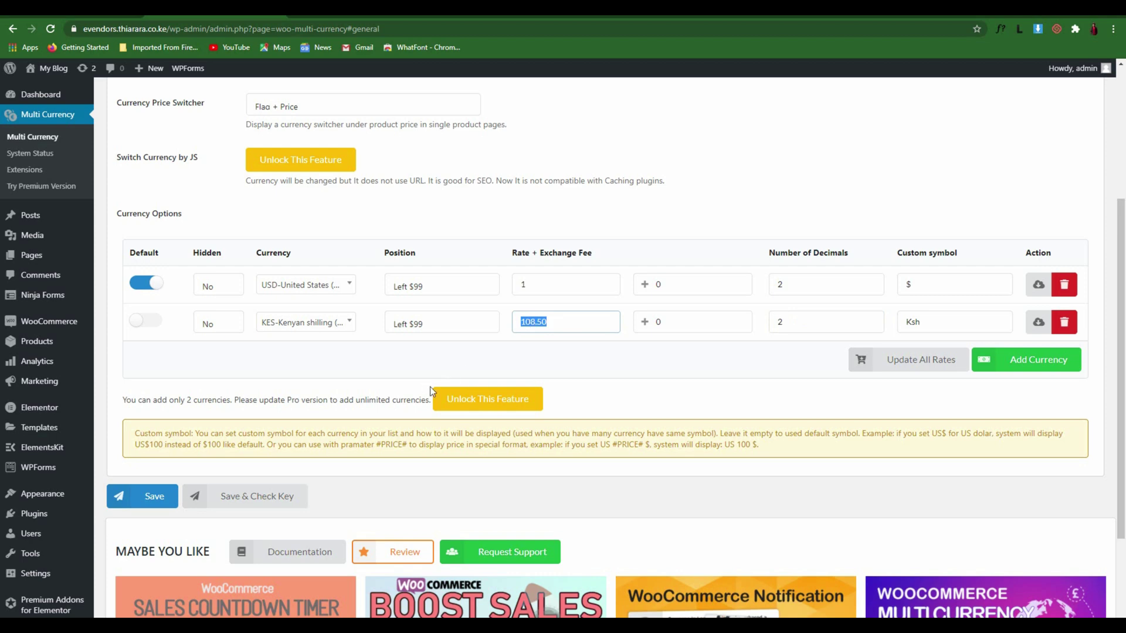
{"action": "left_click", "coordinate": [141, 499]}
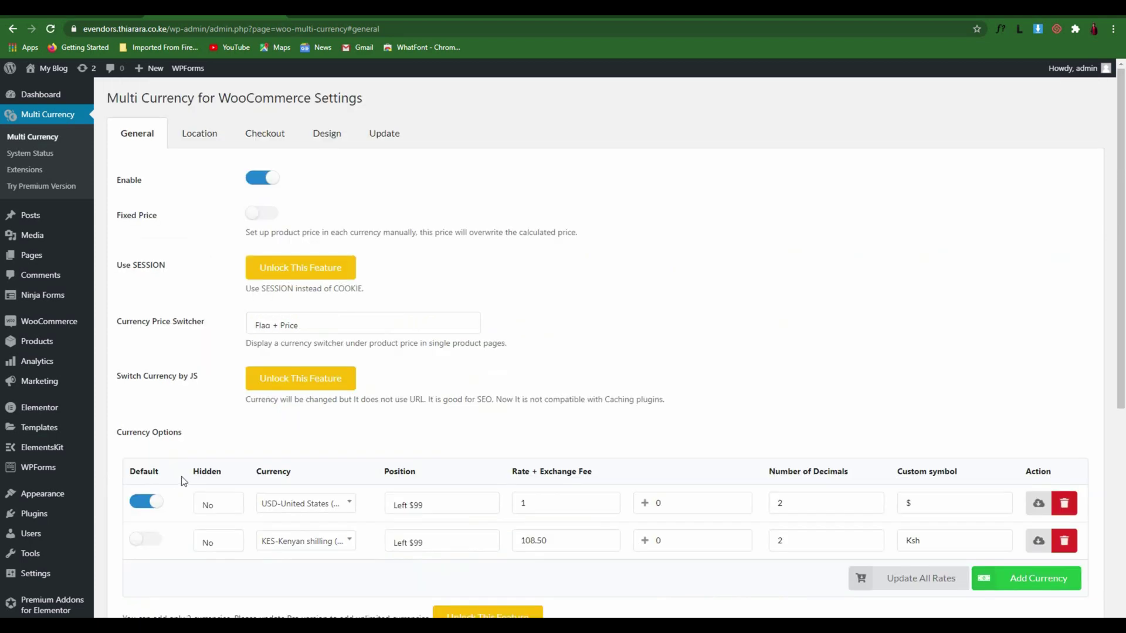
{"action": "left_click", "coordinate": [355, 8]}
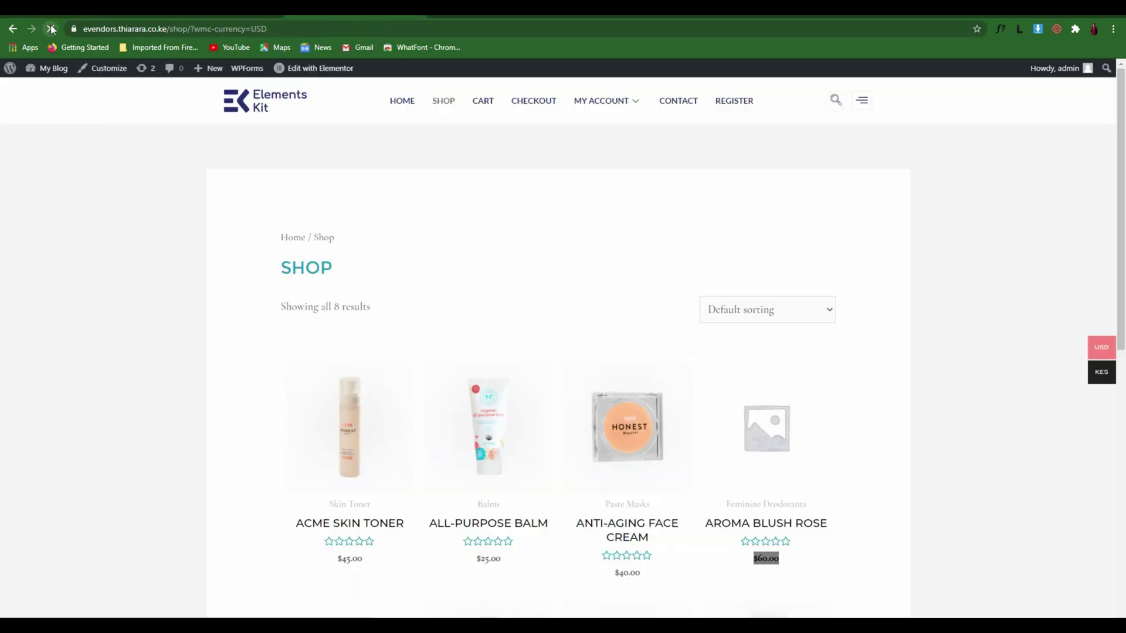
Show the shop in KES and check converted prices like Ksh2,712.50 for All-Purpose Balm.
{"action": "scroll", "coordinate": [557, 346], "scroll_direction": "down", "scroll_amount": 5}
{"action": "left_click", "coordinate": [1005, 372]}
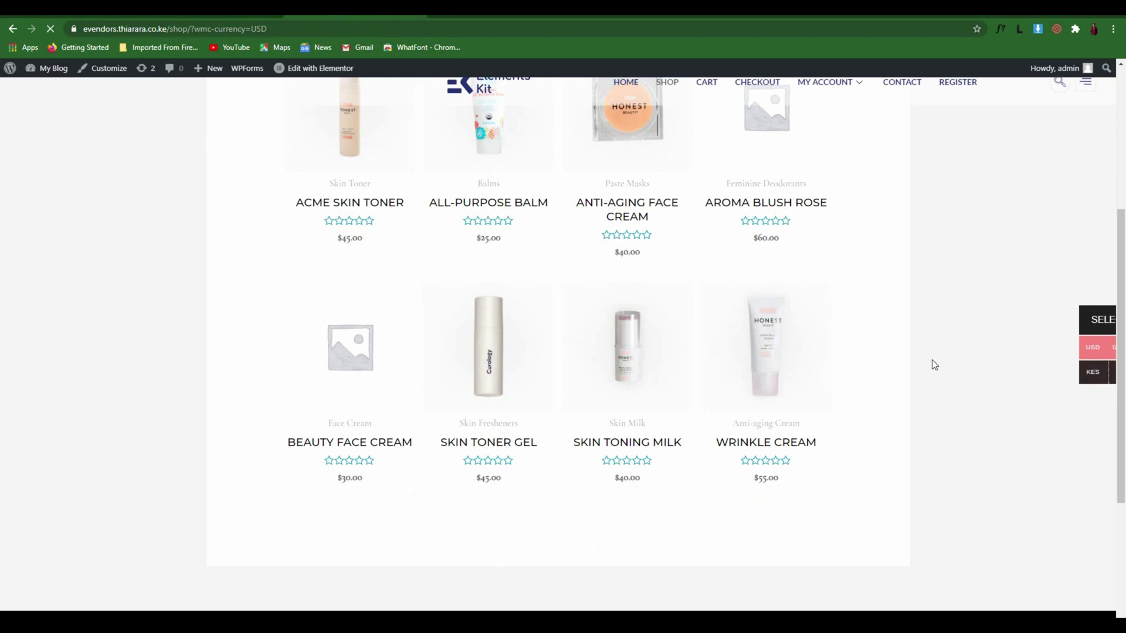
{"action": "left_click_drag", "start_coordinate": [790, 380], "coordinate": [321, 381]}
{"action": "left_click_drag", "start_coordinate": [544, 385], "coordinate": [461, 384]}
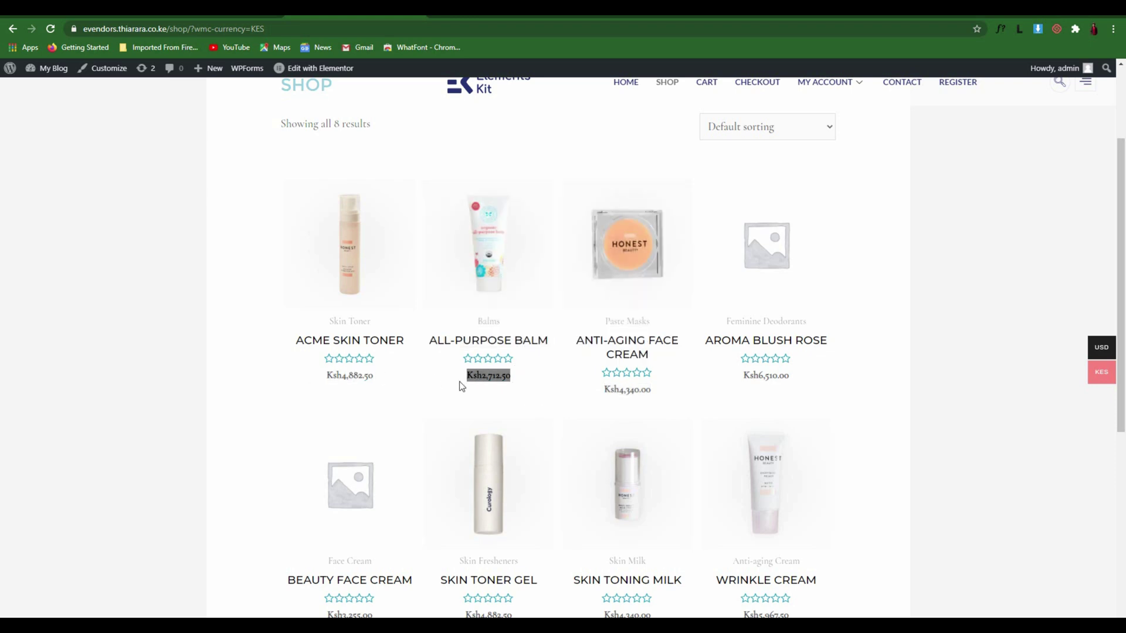
{"action": "left_click_drag", "start_coordinate": [668, 403], "coordinate": [601, 395]}
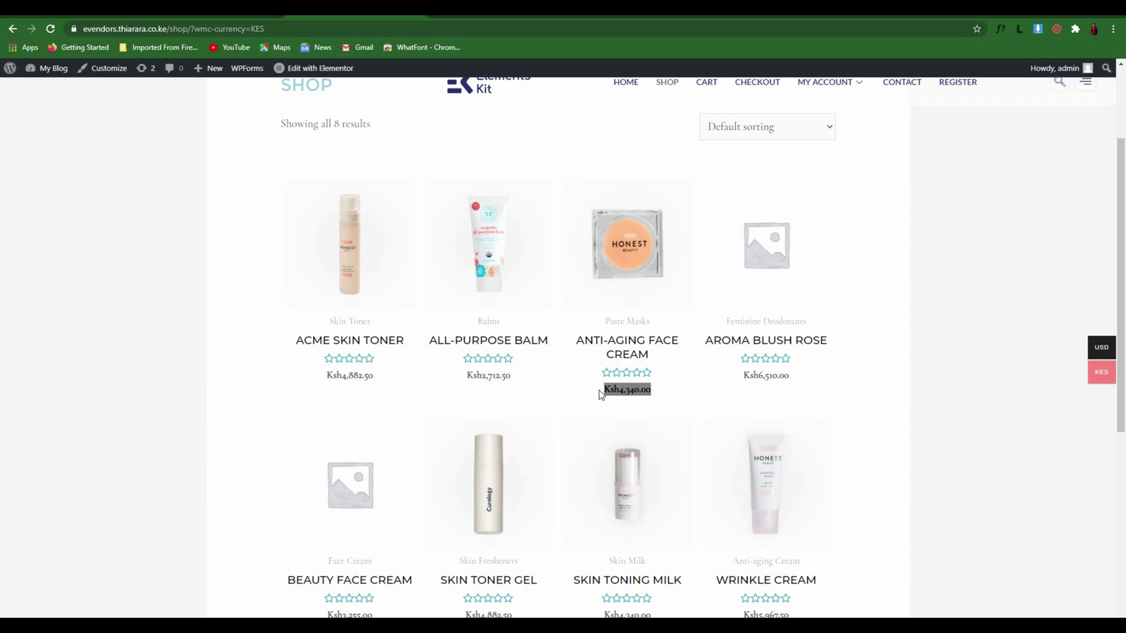
{"action": "left_click", "coordinate": [661, 400]}
{"action": "left_click_drag", "start_coordinate": [806, 386], "coordinate": [706, 382]}
{"action": "scroll", "coordinate": [786, 410], "scroll_direction": "down", "scroll_amount": 5}
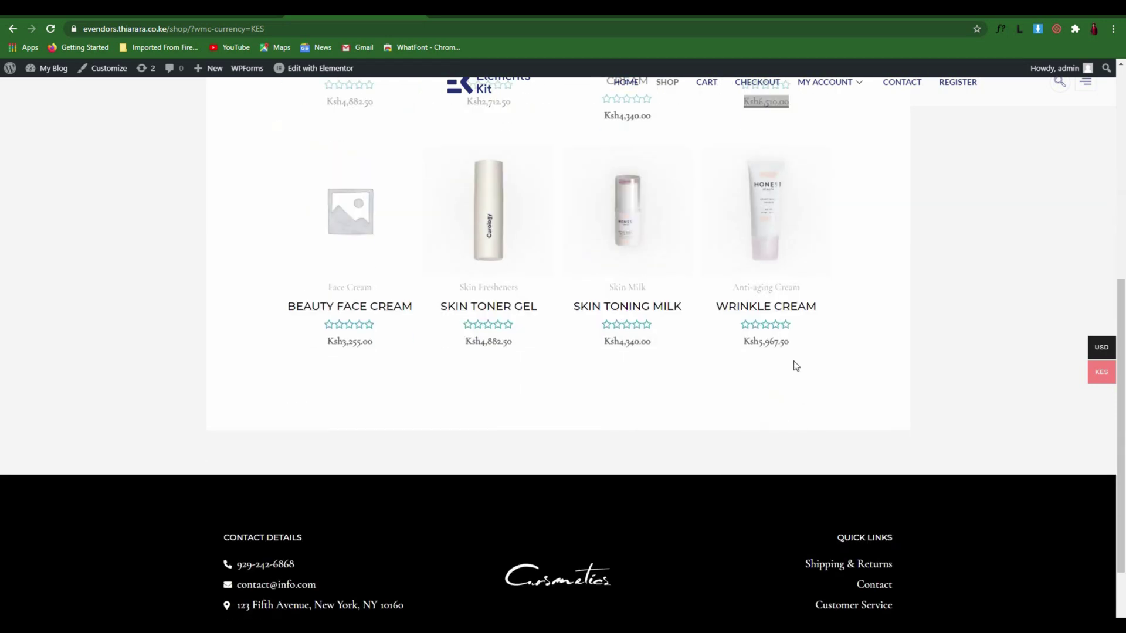
{"action": "left_click_drag", "start_coordinate": [795, 366], "coordinate": [584, 348]}
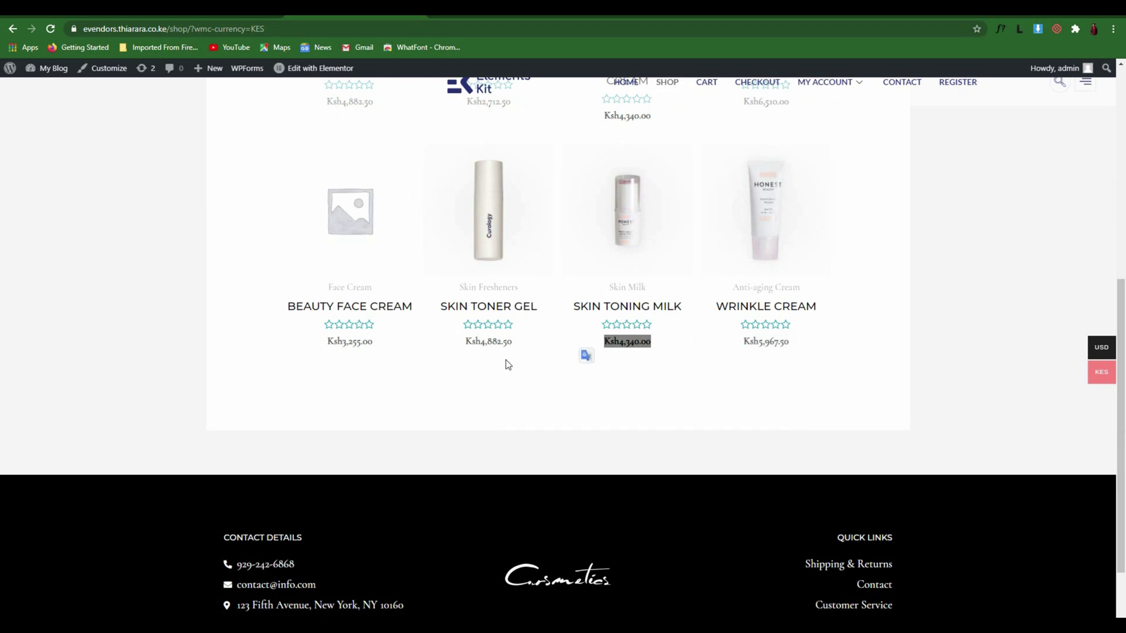
{"action": "left_click", "coordinate": [560, 418]}
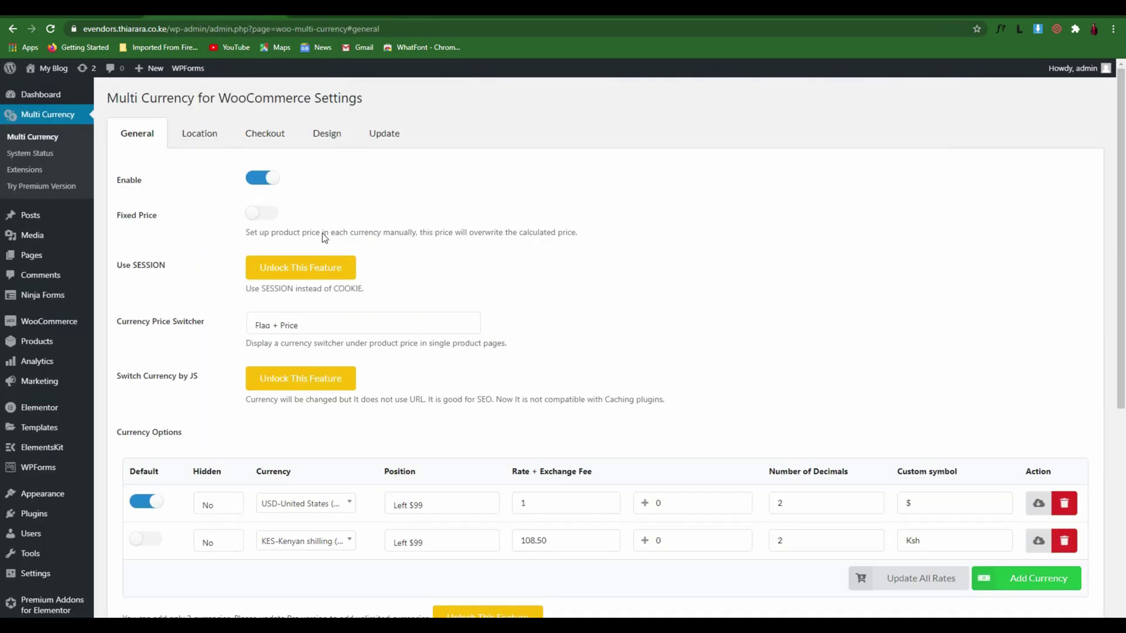
Open the Location tab and look over the Auto Detect choices, leaving it at No.
{"action": "left_click", "coordinate": [200, 135]}
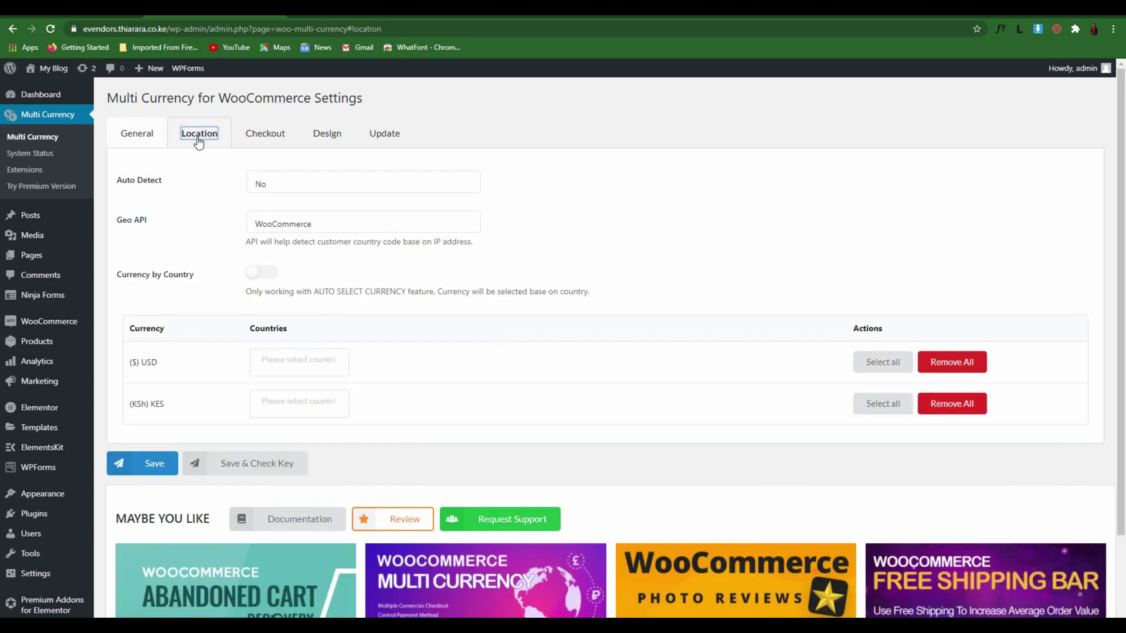
{"action": "left_click", "coordinate": [296, 189]}
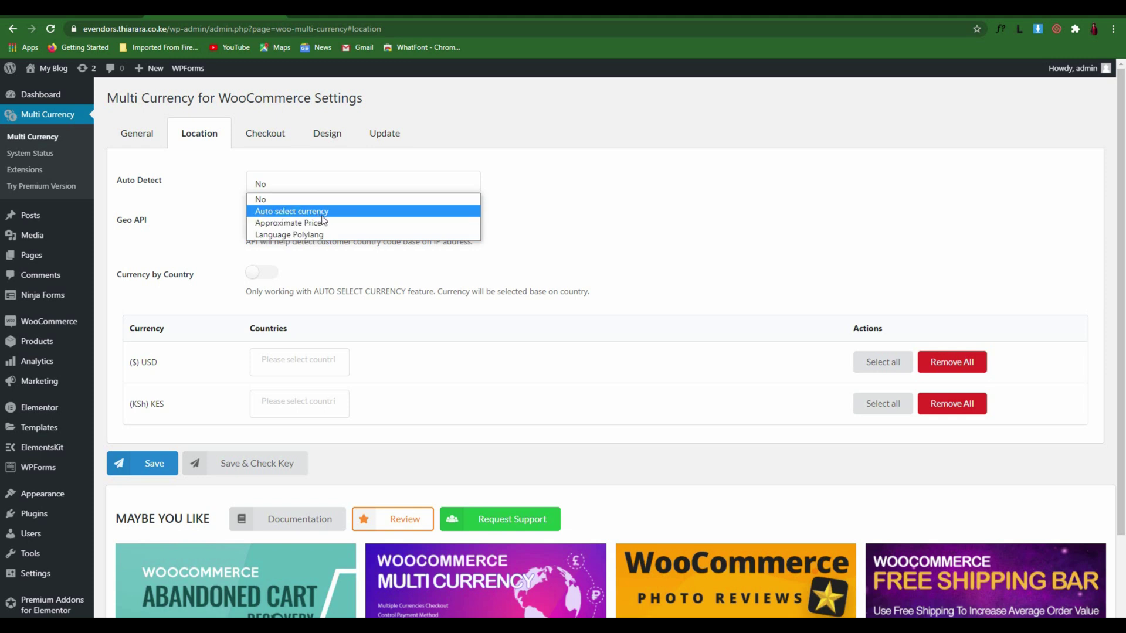
{"action": "left_click", "coordinate": [226, 193]}
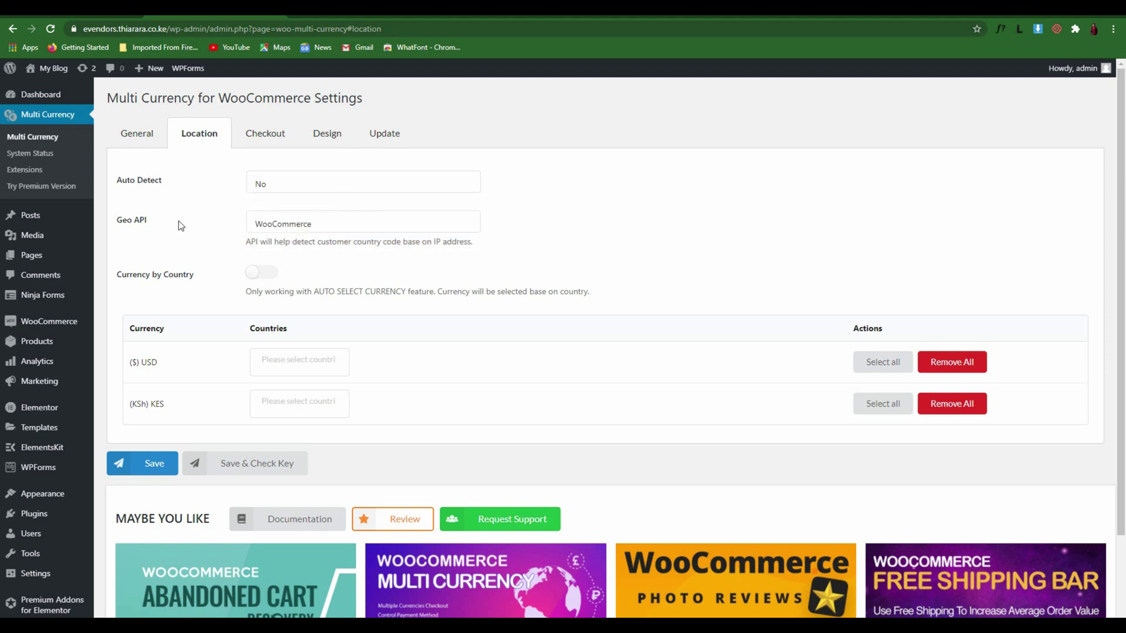
{"action": "left_click_drag", "start_coordinate": [181, 226], "coordinate": [140, 224]}
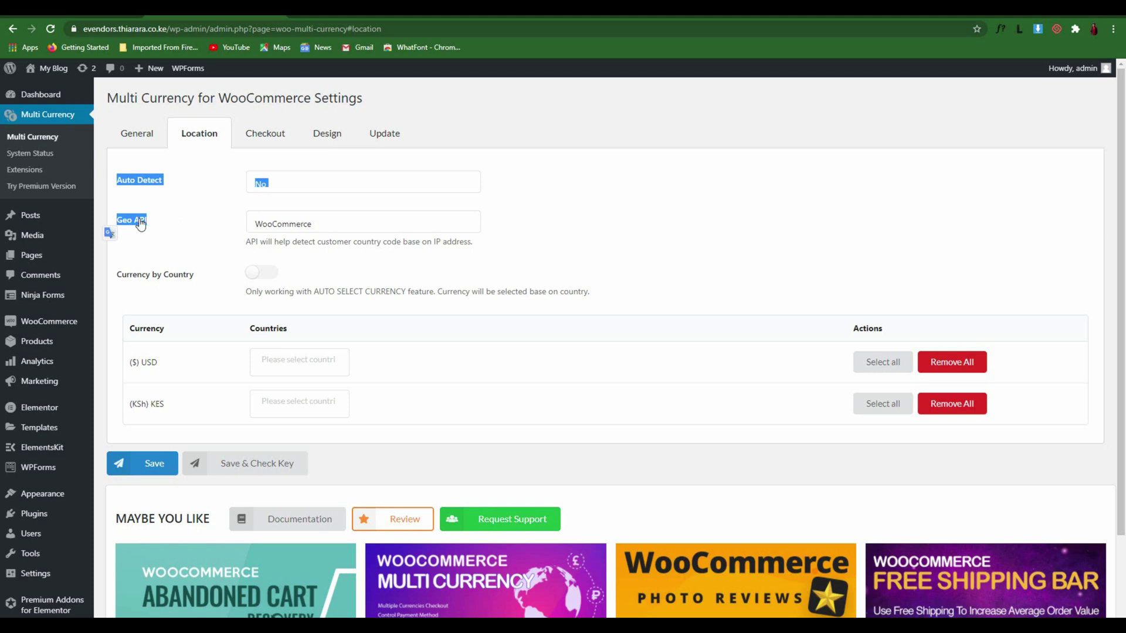
Try the Geo API options and leave the Geo API set to WooCommerce.
{"action": "left_click", "coordinate": [345, 231]}
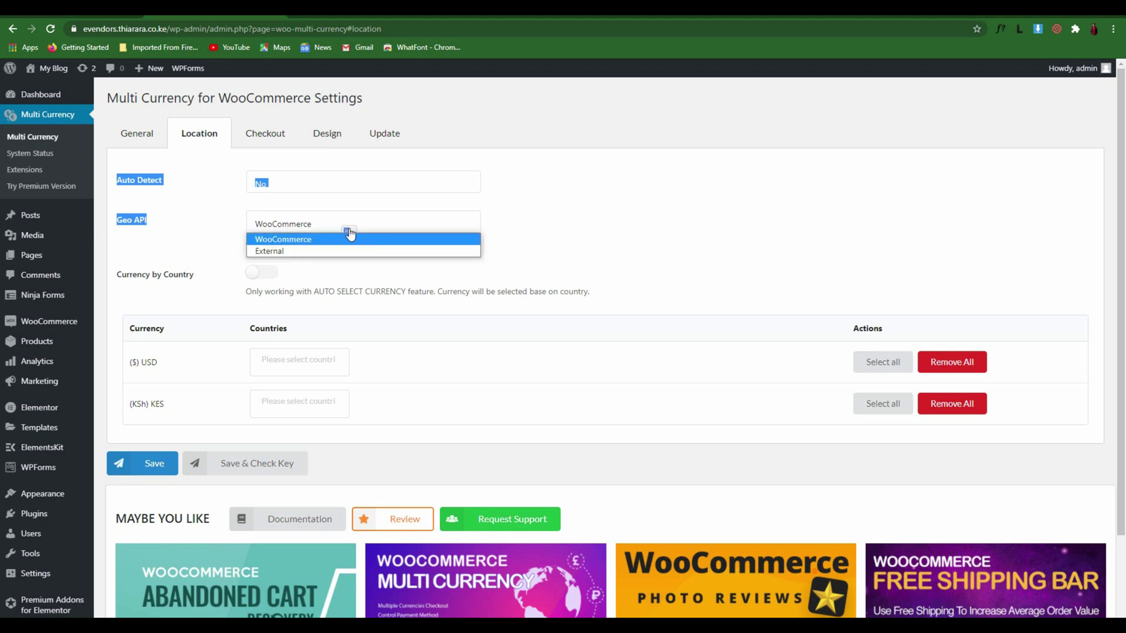
{"action": "left_click", "coordinate": [305, 241]}
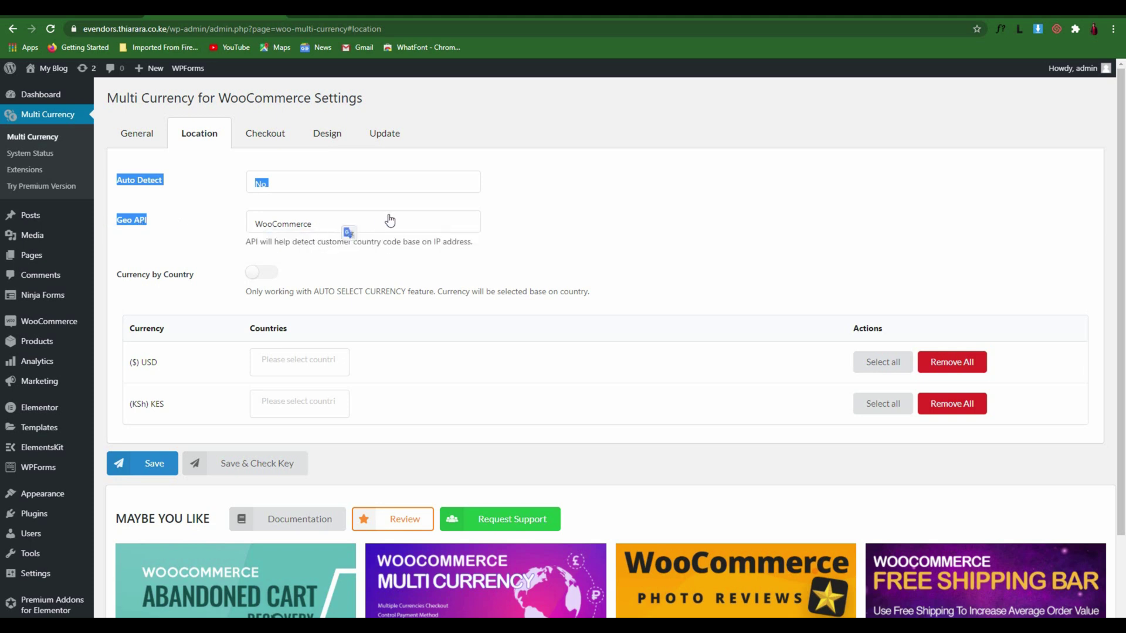
{"action": "left_click", "coordinate": [343, 226]}
{"action": "left_click", "coordinate": [304, 230]}
{"action": "left_click", "coordinate": [306, 227]}
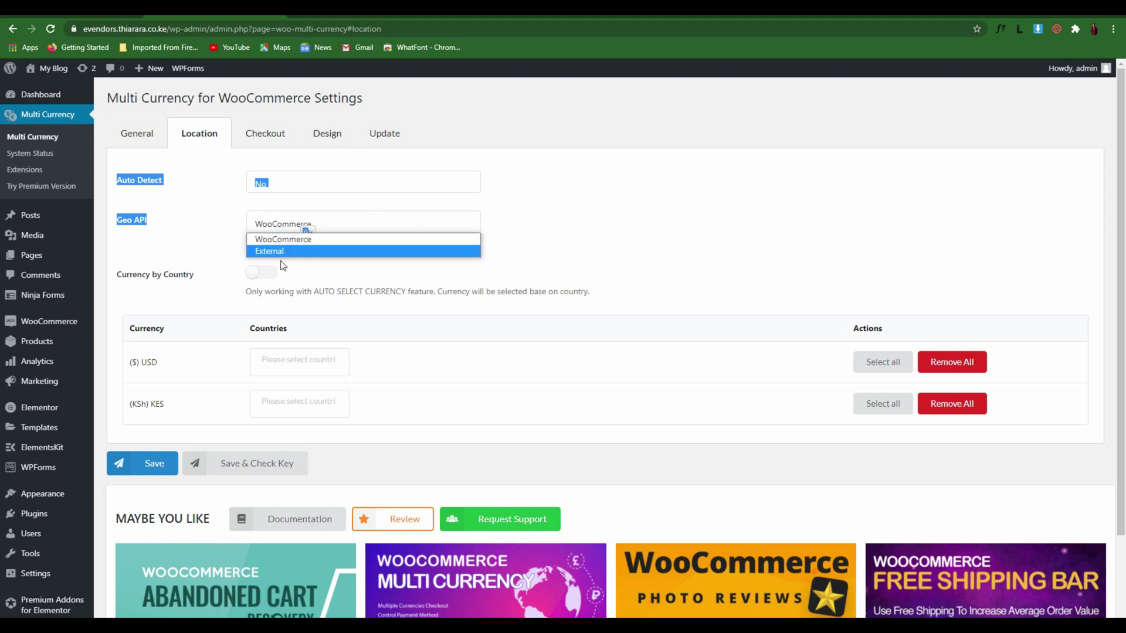
{"action": "left_click", "coordinate": [282, 261]}
{"action": "left_click", "coordinate": [322, 241]}
{"action": "left_click", "coordinate": [309, 251]}
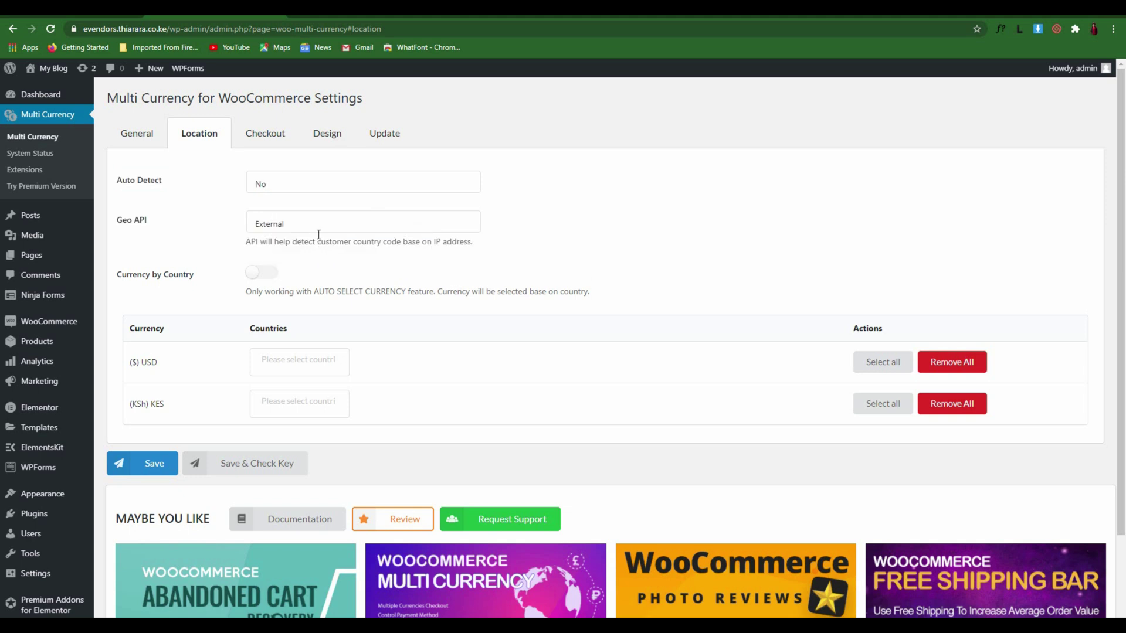
{"action": "left_click", "coordinate": [323, 228]}
{"action": "left_click", "coordinate": [303, 239]}
Turn on Currency by Country and set Auto Detect to Auto select currency.
{"action": "left_click", "coordinate": [274, 279]}
{"action": "left_click", "coordinate": [311, 183]}
{"action": "left_click", "coordinate": [295, 210]}
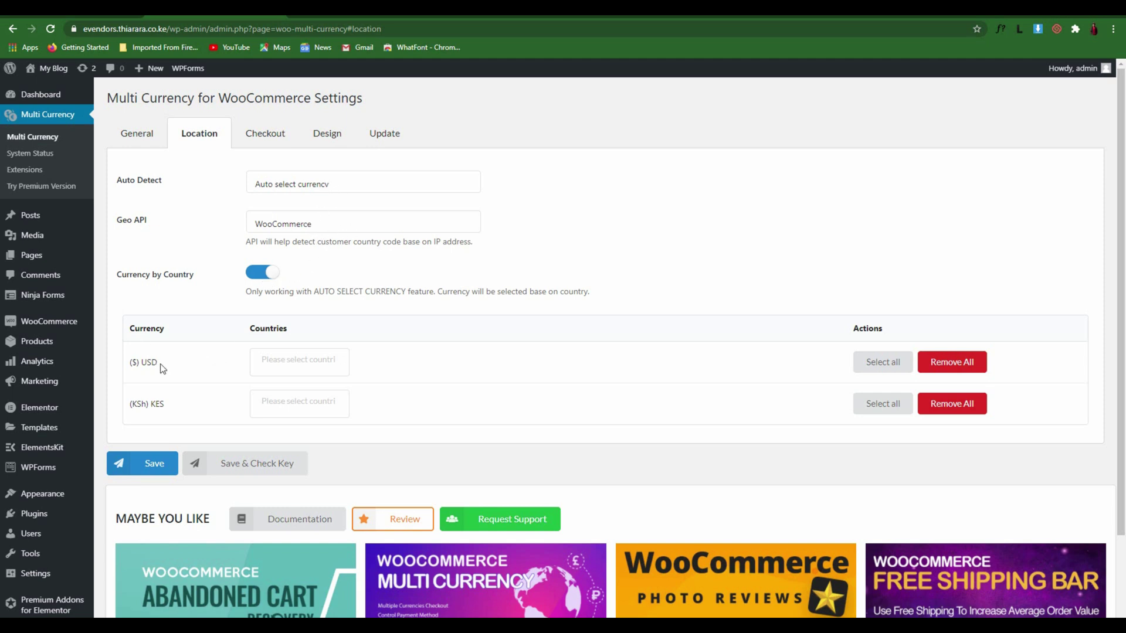
Try assigning countries such as Algeria, American Samoa and Åland Islands to USD.
{"action": "left_click", "coordinate": [268, 359]}
{"action": "left_click", "coordinate": [277, 428]}
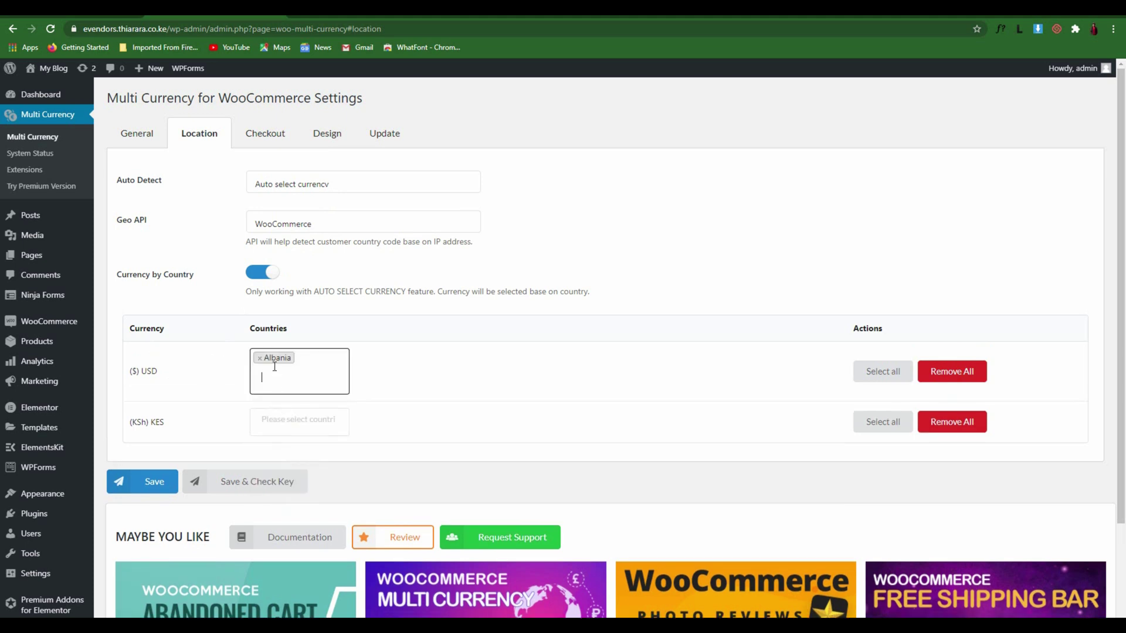
{"action": "left_click", "coordinate": [275, 370]}
{"action": "left_click", "coordinate": [290, 444]}
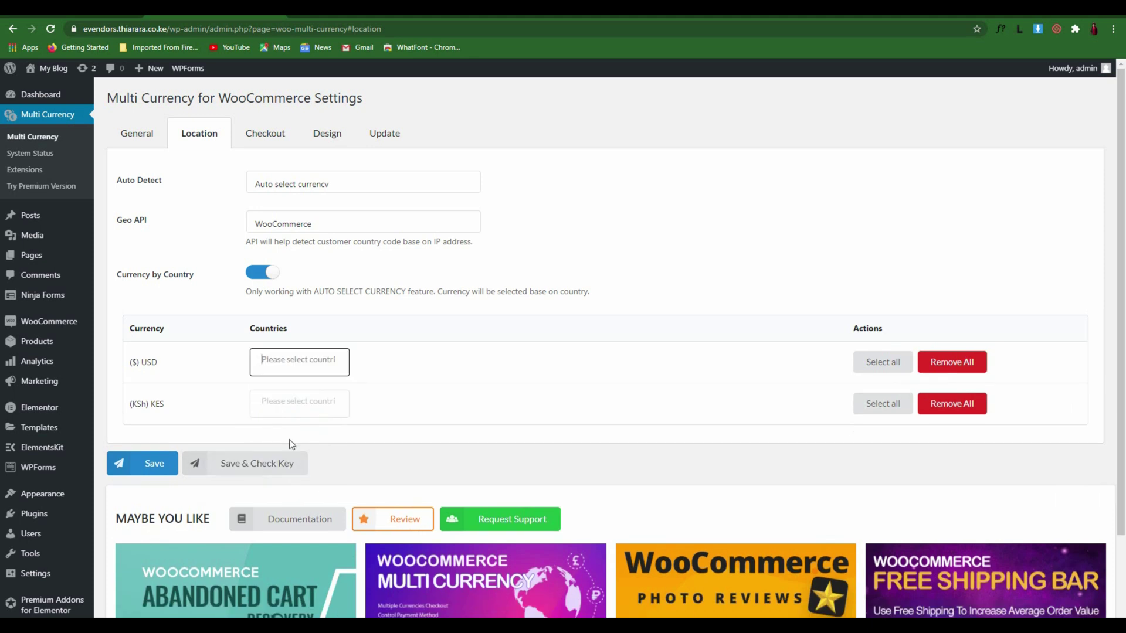
{"action": "left_click", "coordinate": [292, 365]}
{"action": "left_click", "coordinate": [294, 447]}
{"action": "left_click", "coordinate": [279, 382]}
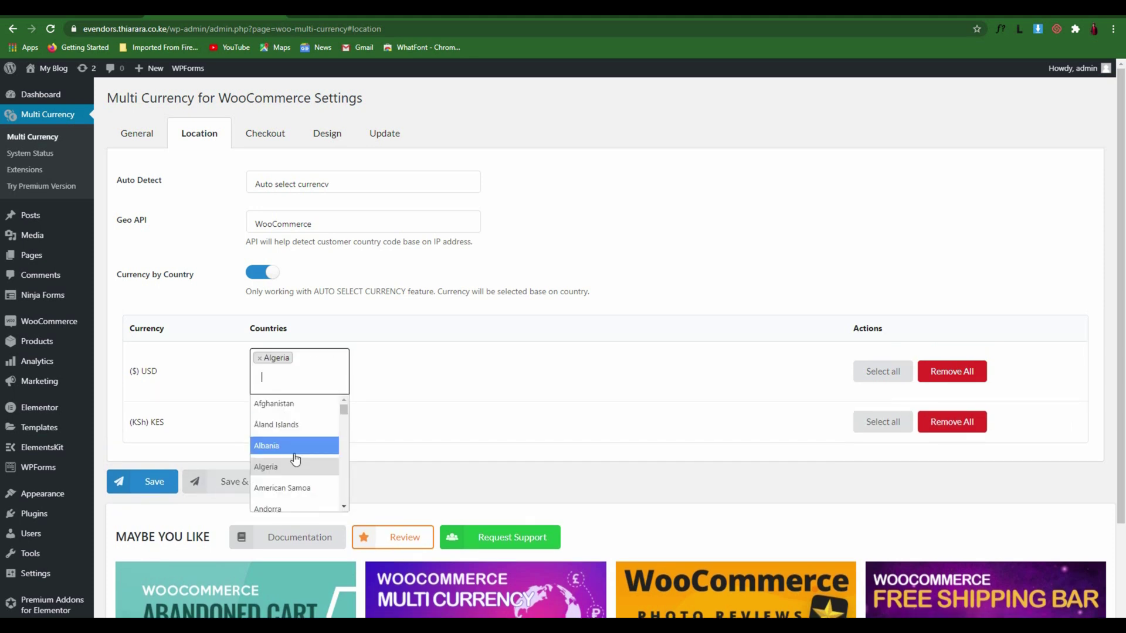
{"action": "left_click", "coordinate": [287, 487]}
{"action": "left_click", "coordinate": [287, 405]}
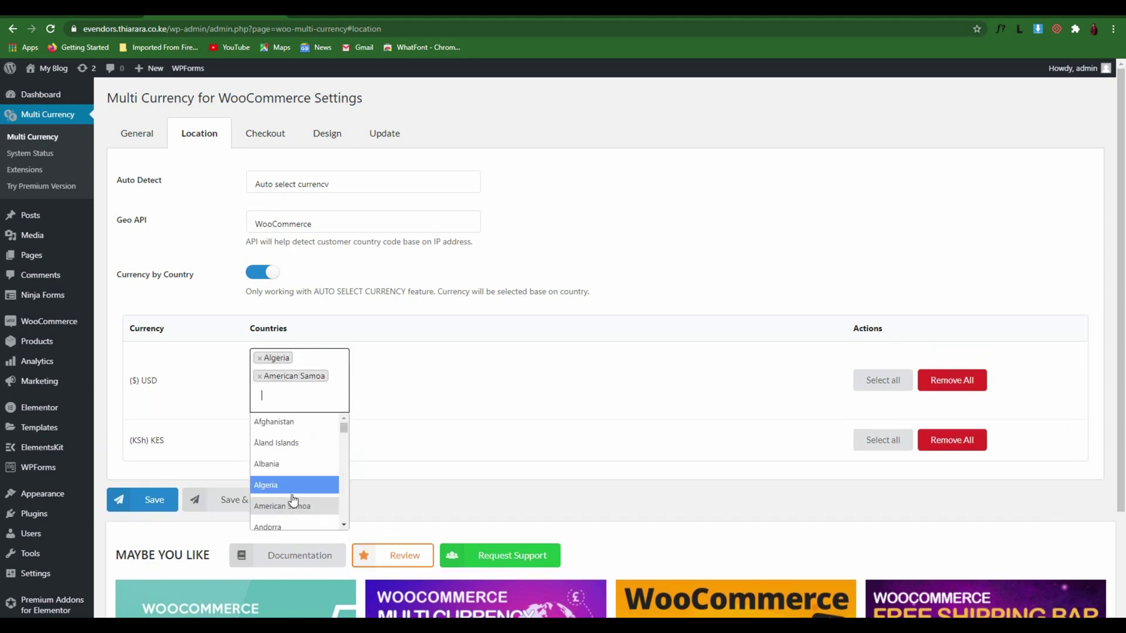
{"action": "left_click", "coordinate": [291, 441]}
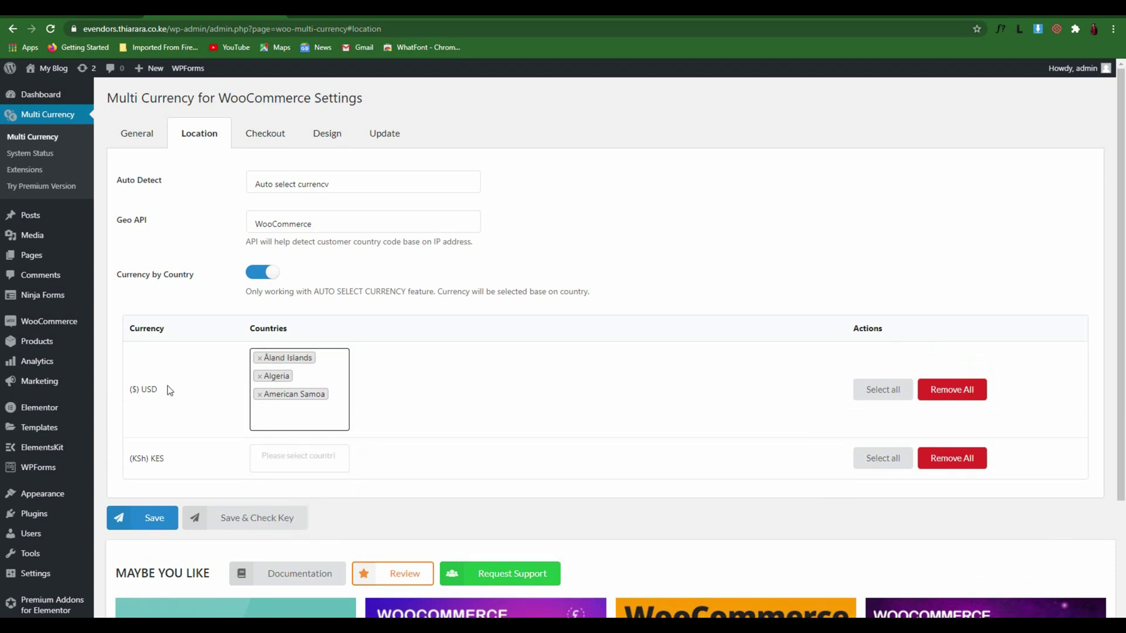
Add Albania and Bahrain to KES, then clear both currencies' country lists.
{"action": "left_click_drag", "start_coordinate": [179, 461], "coordinate": [130, 467]}
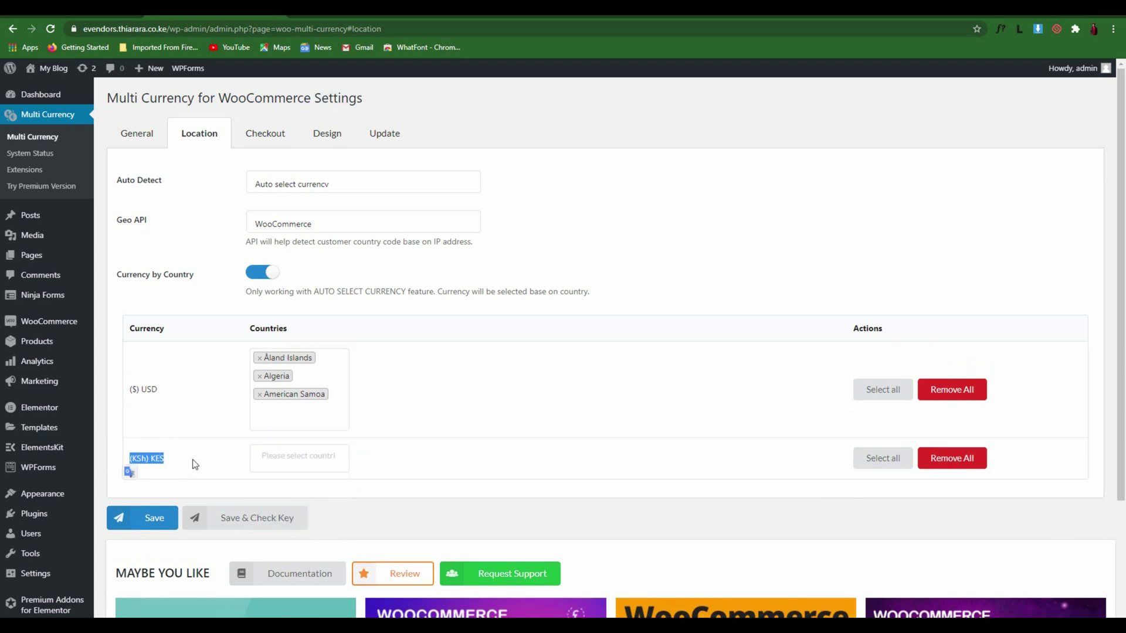
{"action": "left_click", "coordinate": [277, 462]}
{"action": "left_click", "coordinate": [270, 529]}
{"action": "left_click", "coordinate": [272, 481]}
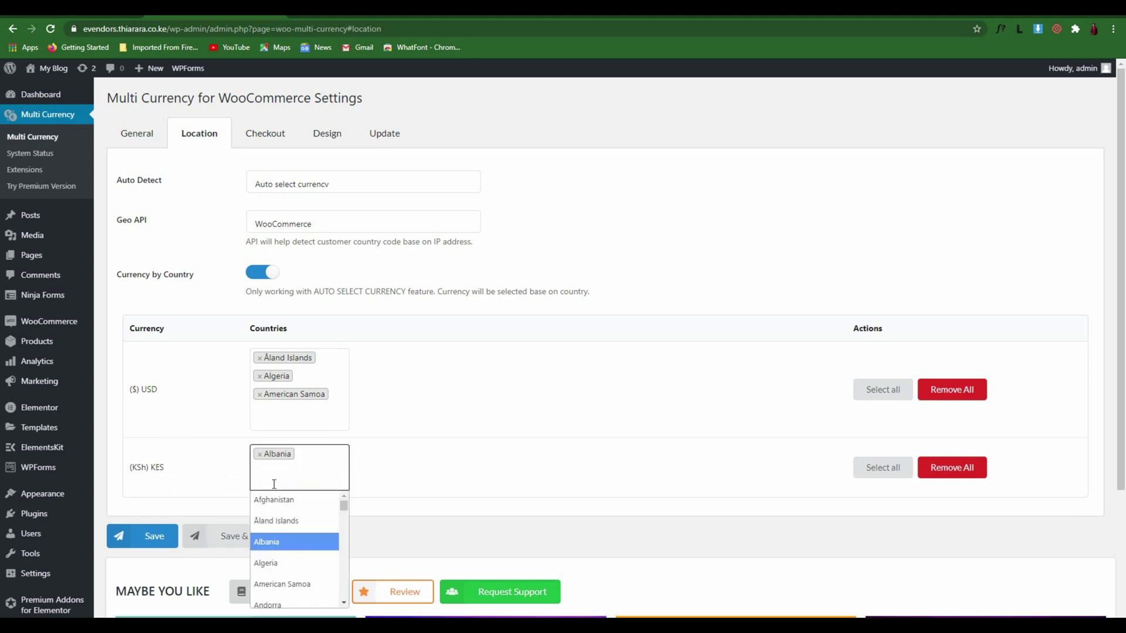
{"action": "scroll", "coordinate": [296, 583], "scroll_direction": "down", "scroll_amount": 5}
{"action": "left_click", "coordinate": [294, 587]}
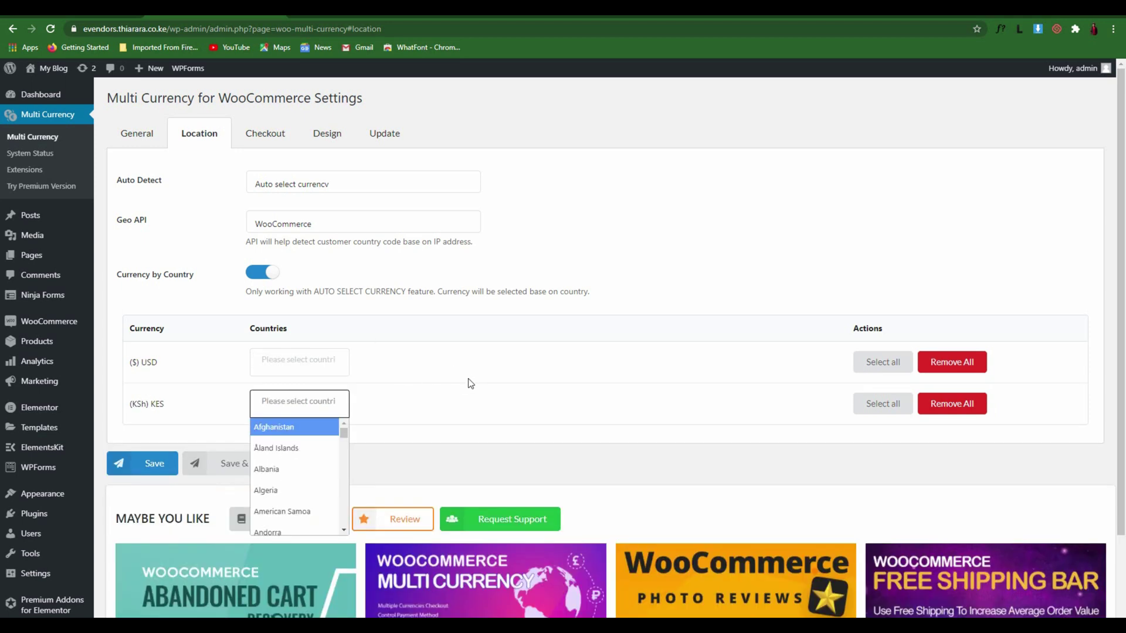
{"action": "left_click", "coordinate": [469, 382]}
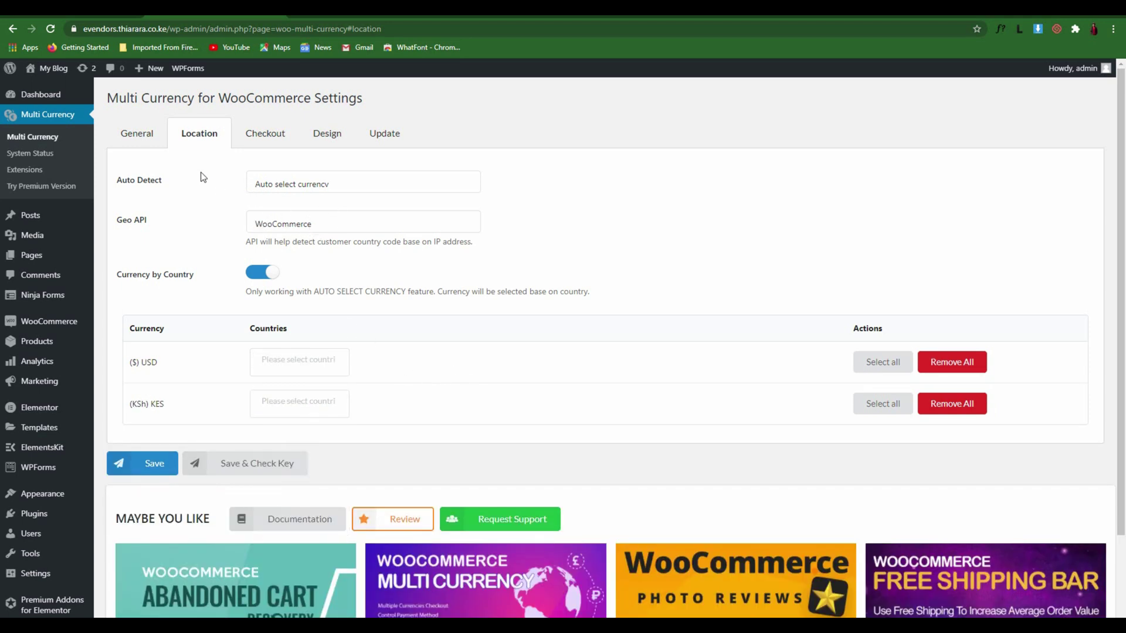
Set Auto Detect back to No and switch off Currency by Country.
{"action": "left_click", "coordinate": [296, 183]}
{"action": "left_click", "coordinate": [297, 198]}
{"action": "left_click", "coordinate": [262, 272]}
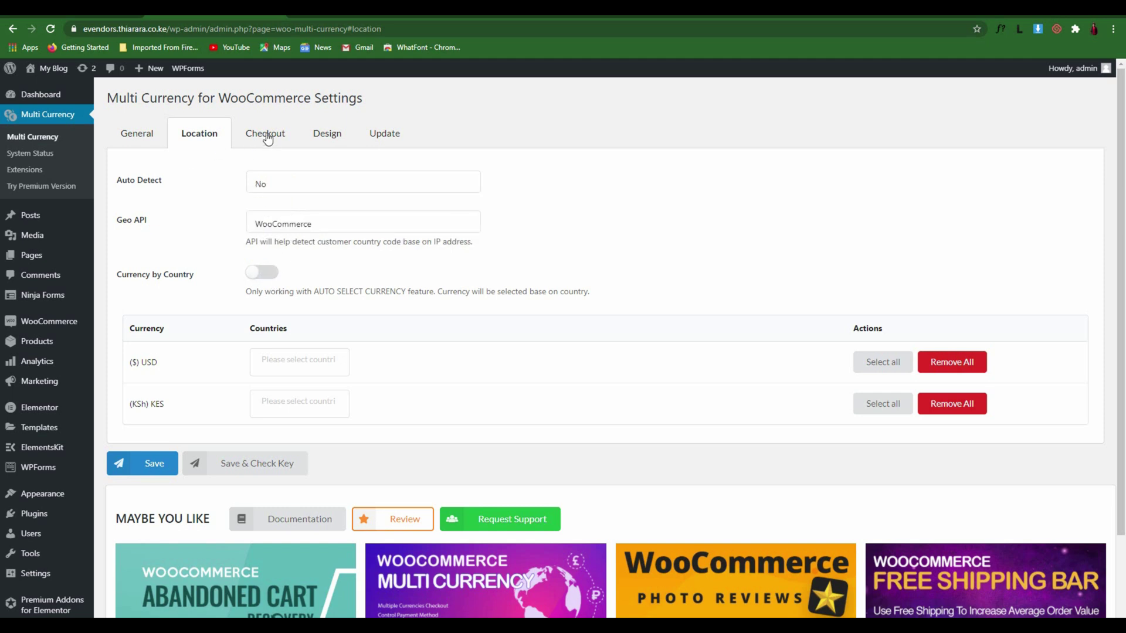
Open the Multi Currency Design settings for the currencies bar, passing through the Checkout tab.
{"action": "left_click", "coordinate": [266, 135]}
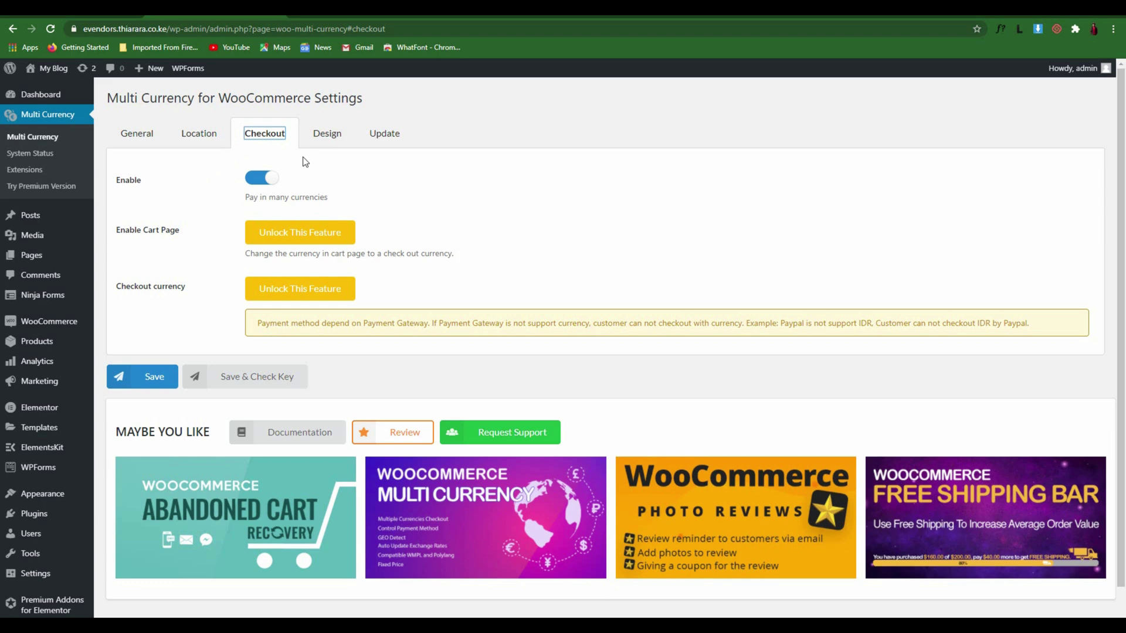
{"action": "left_click", "coordinate": [328, 136]}
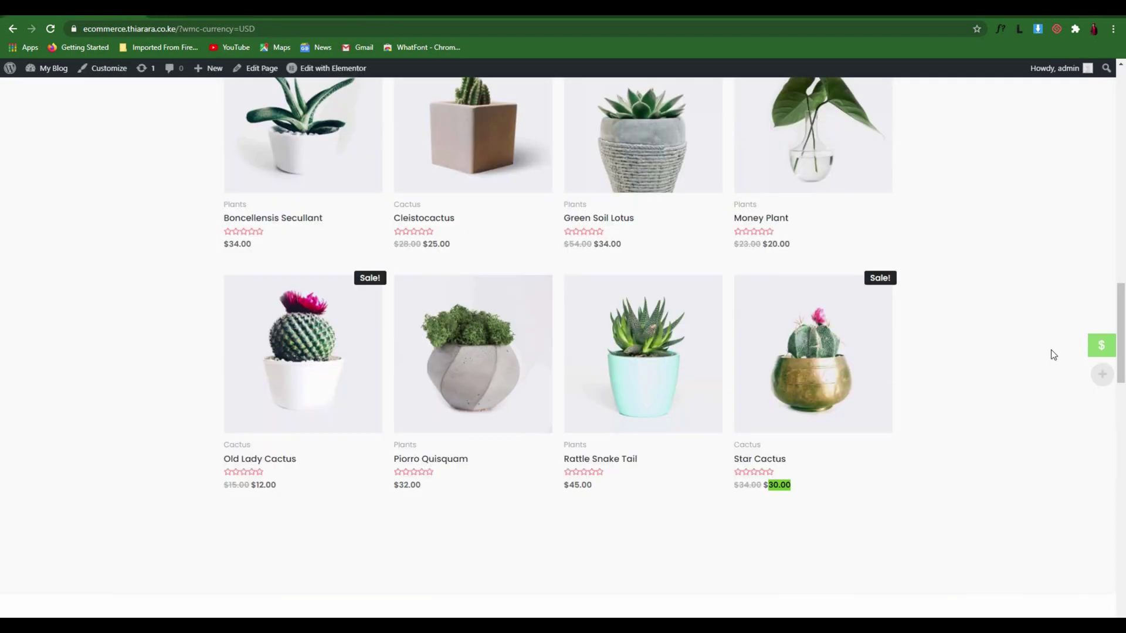
Preview the shop's Select your currency bar offering USD and KES beside Ksh prices.
{"action": "mouse_move", "coordinate": [1088, 353]}
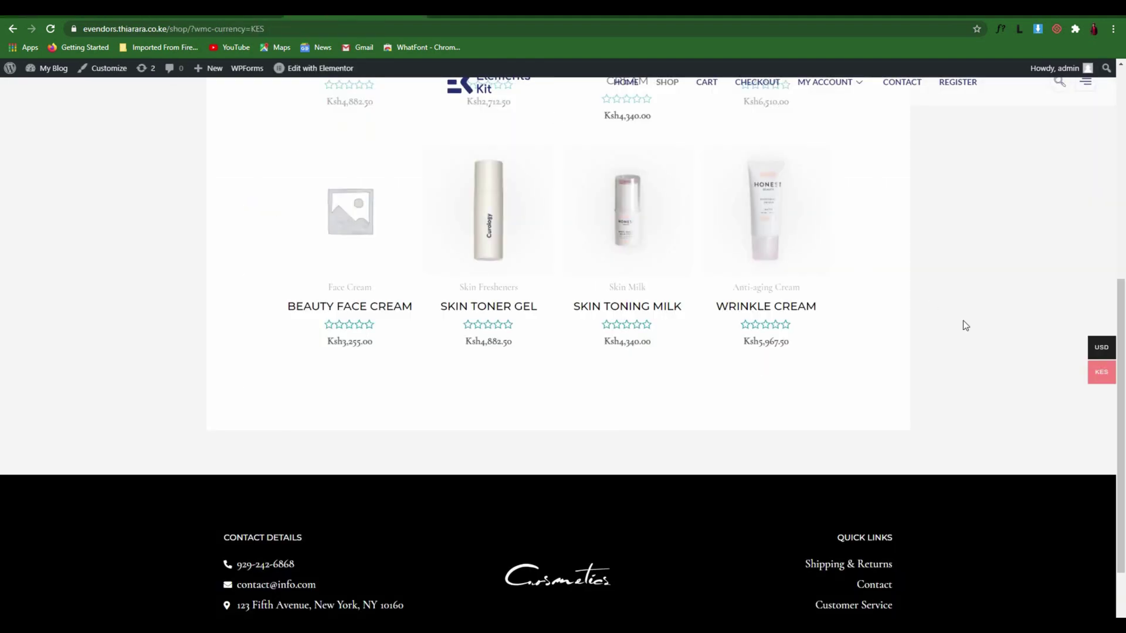
{"action": "mouse_move", "coordinate": [1079, 361]}
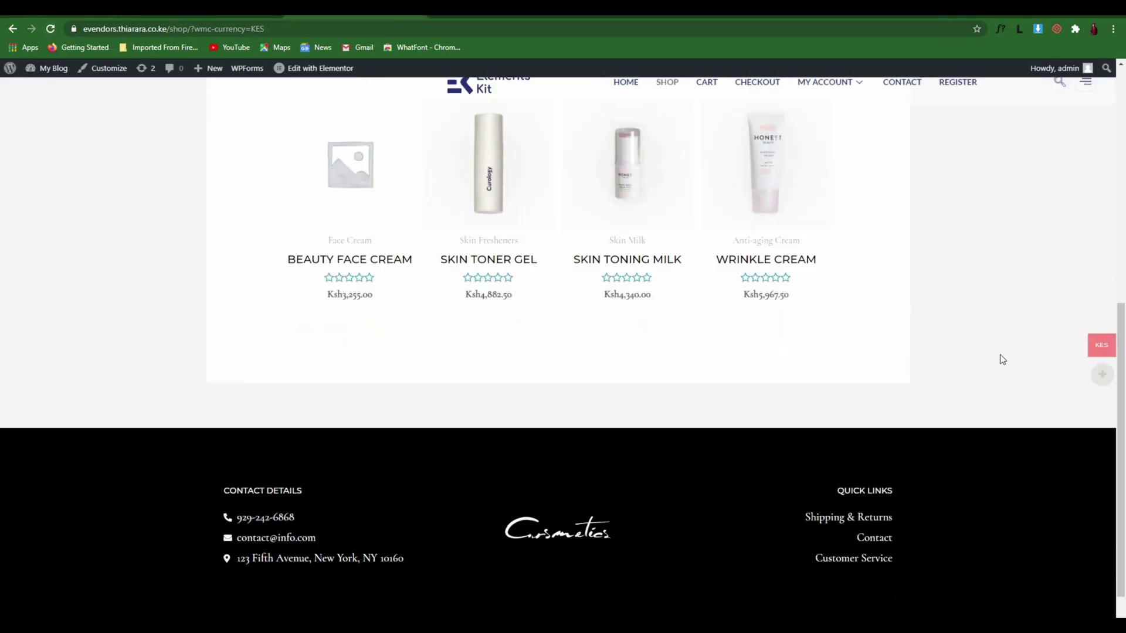
{"action": "mouse_move", "coordinate": [1112, 337]}
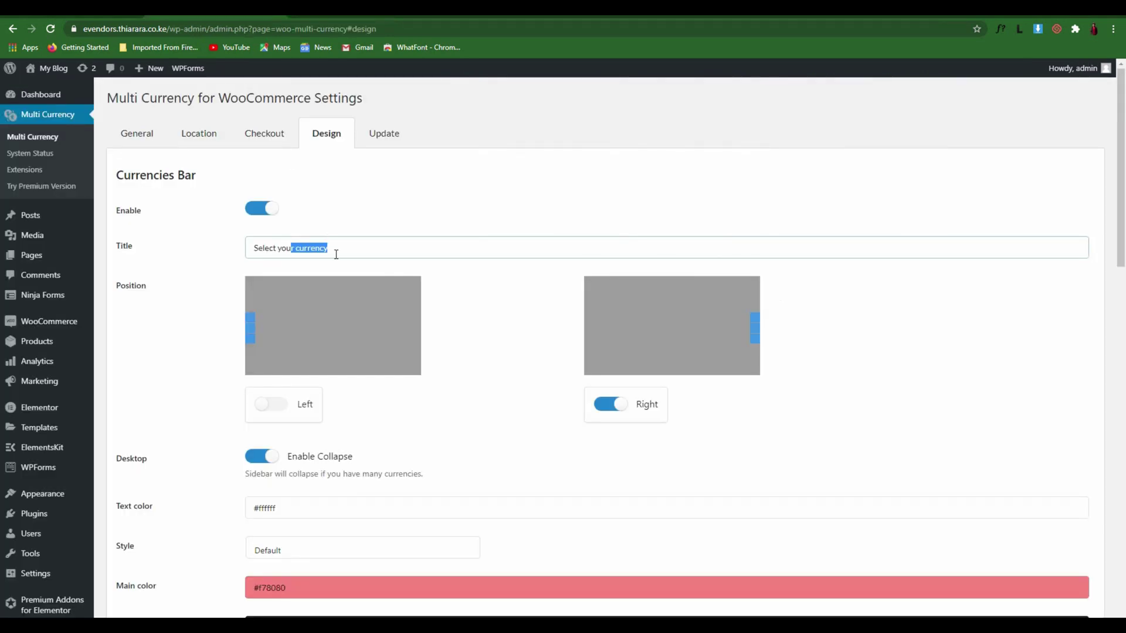
Retitle the currency bar 'Choose your currency', save the design, and reload the shop page.
{"action": "left_click_drag", "start_coordinate": [343, 251], "coordinate": [256, 243]}
{"action": "left_click", "coordinate": [338, 246]}
{"action": "left_click_drag", "start_coordinate": [279, 247], "coordinate": [247, 245]}
{"action": "type", "text": "Choose"}
{"action": "scroll", "coordinate": [316, 299], "scroll_direction": "down", "scroll_amount": 15}
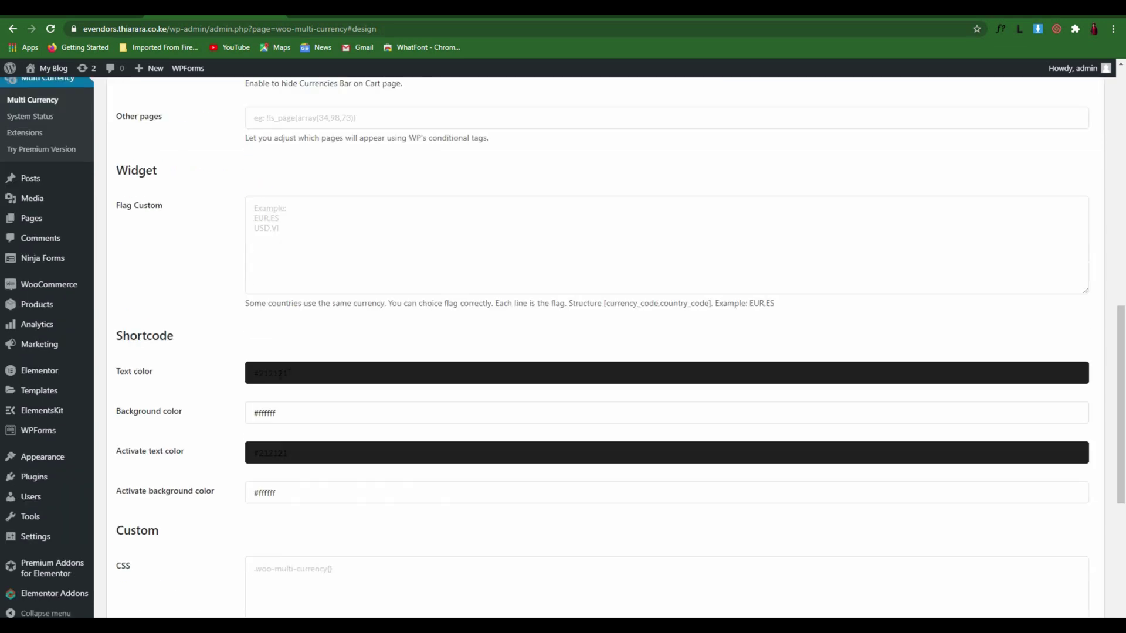
{"action": "left_click", "coordinate": [147, 360]}
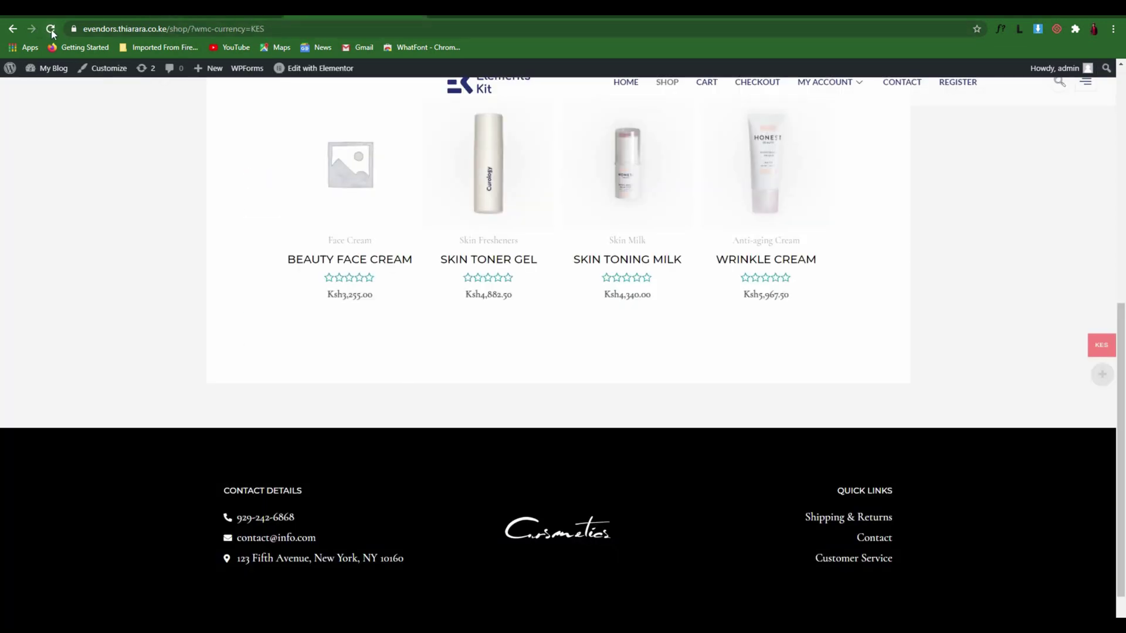
{"action": "left_click", "coordinate": [51, 30]}
Preview the Choose your currency panel on the shop, then return to the Design settings.
{"action": "mouse_move", "coordinate": [1101, 346]}
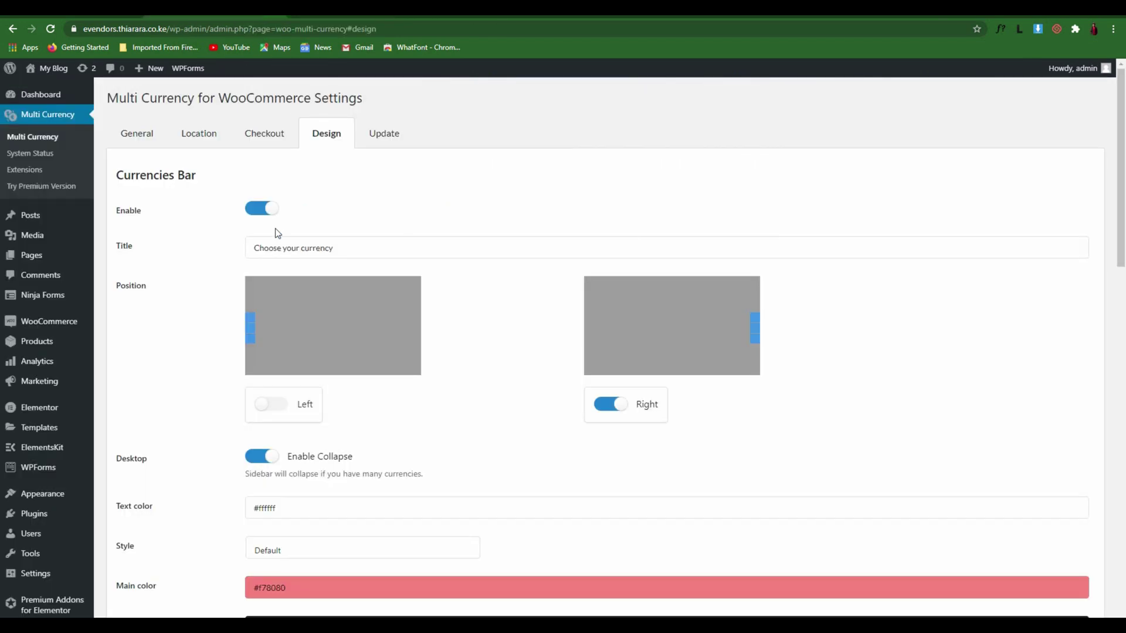
{"action": "scroll", "coordinate": [278, 232], "scroll_direction": "down", "scroll_amount": 2}
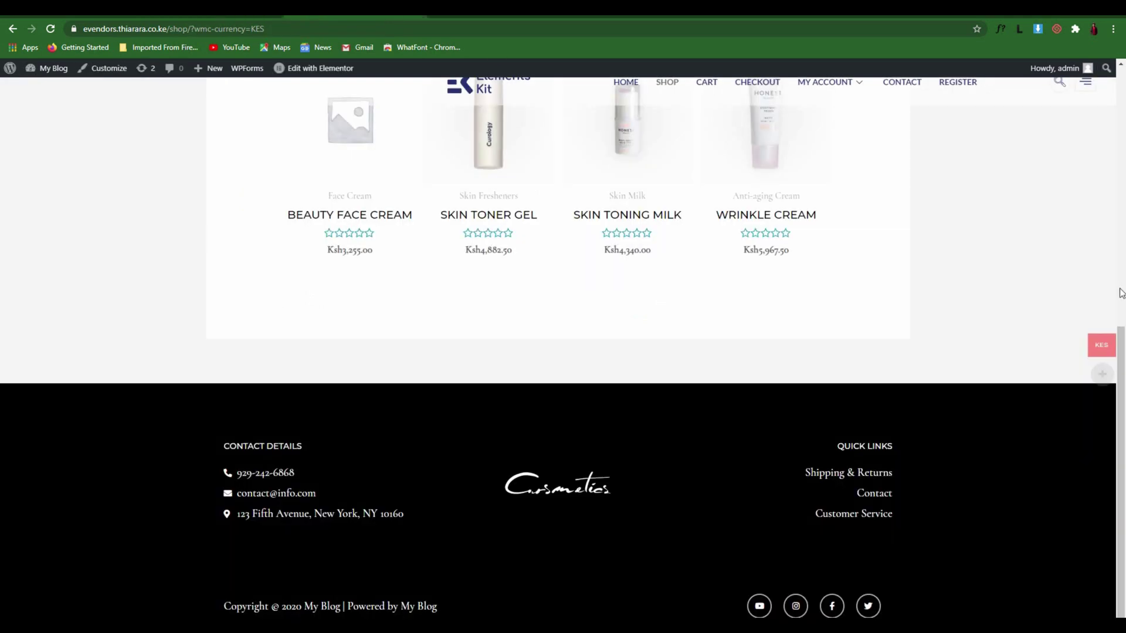
{"action": "mouse_move", "coordinate": [1101, 335]}
{"action": "left_click", "coordinate": [233, 14]}
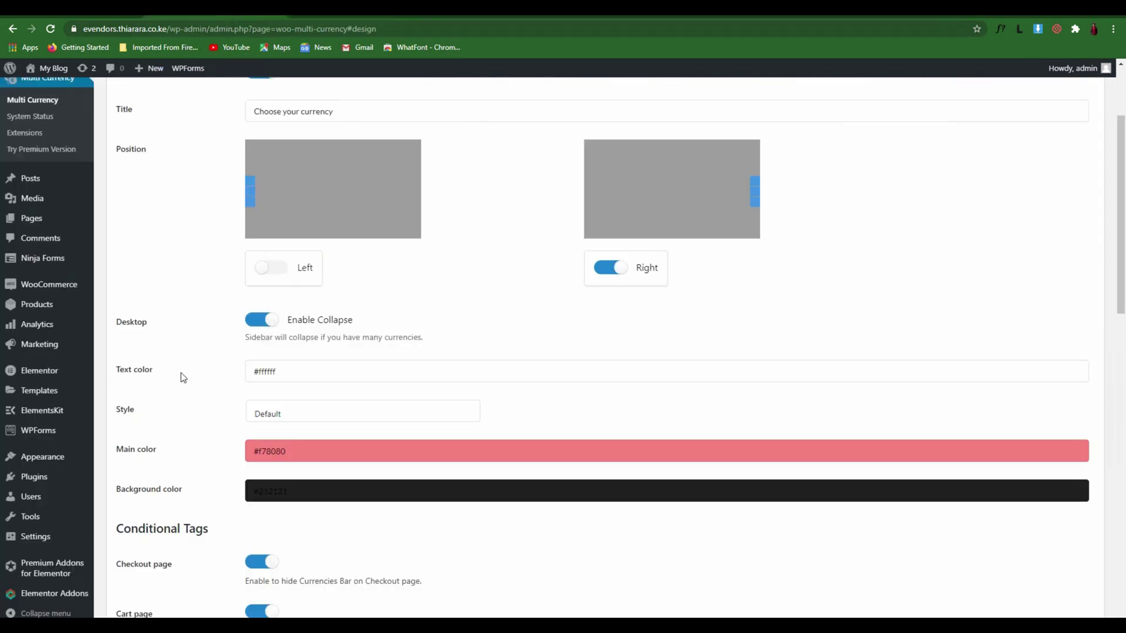
Check the currency bar text colour value, #ffffff.
{"action": "left_click", "coordinate": [281, 373]}
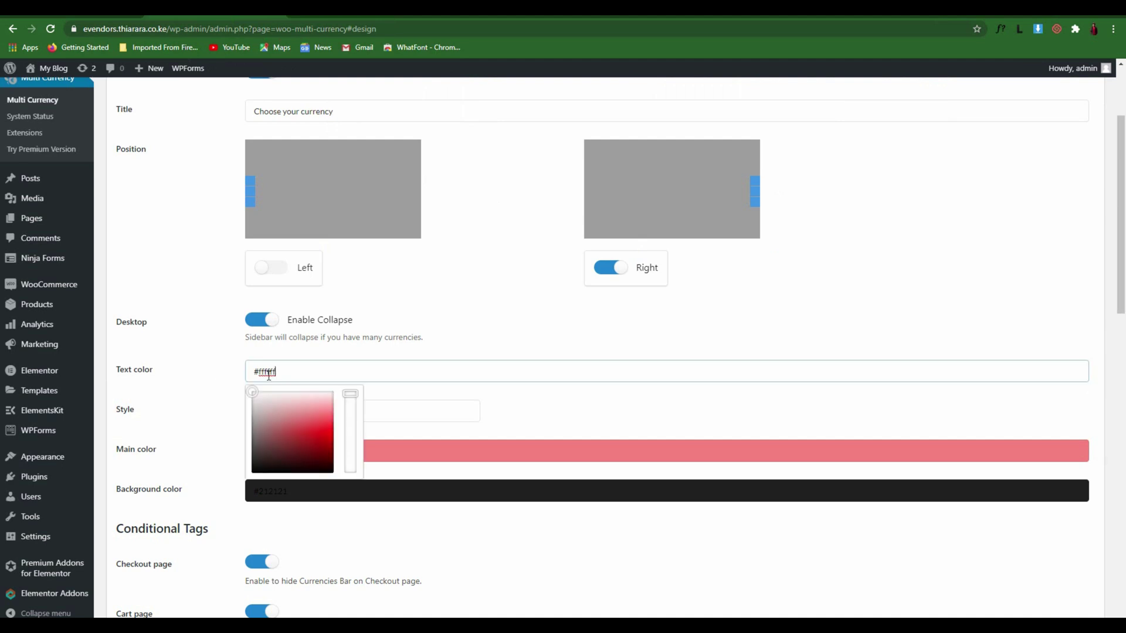
{"action": "left_click_drag", "start_coordinate": [280, 372], "coordinate": [240, 372]}
{"action": "left_click", "coordinate": [189, 392]}
Set the currency bar style to Flag + Currency symbol and save the design settings.
{"action": "left_click", "coordinate": [302, 417]}
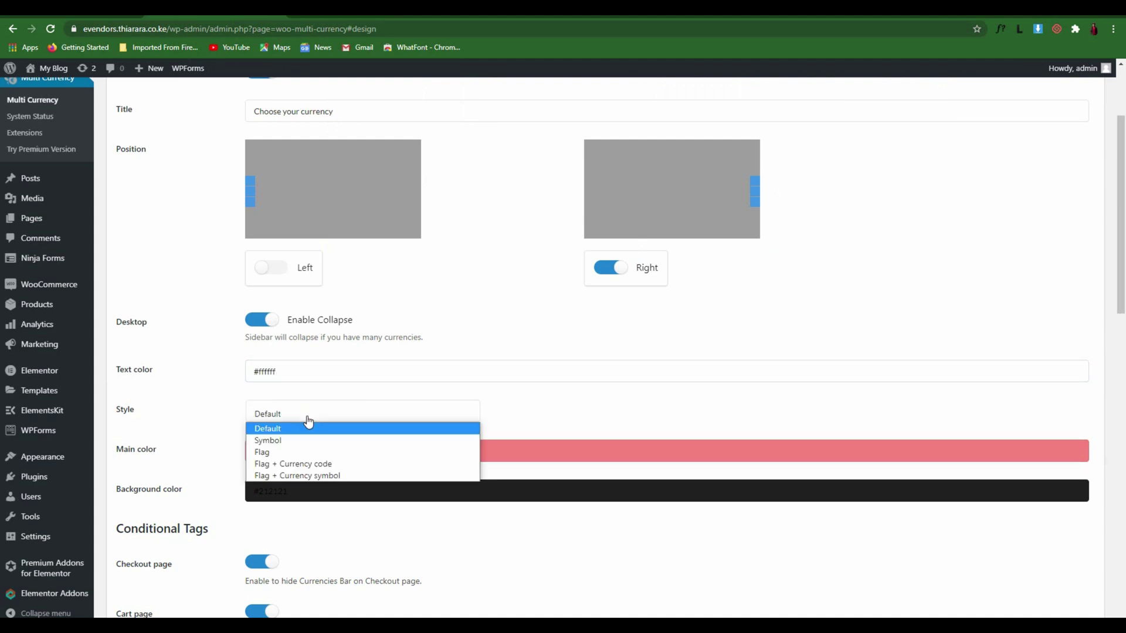
{"action": "left_click", "coordinate": [317, 476]}
{"action": "scroll", "coordinate": [282, 545], "scroll_direction": "down", "scroll_amount": 10}
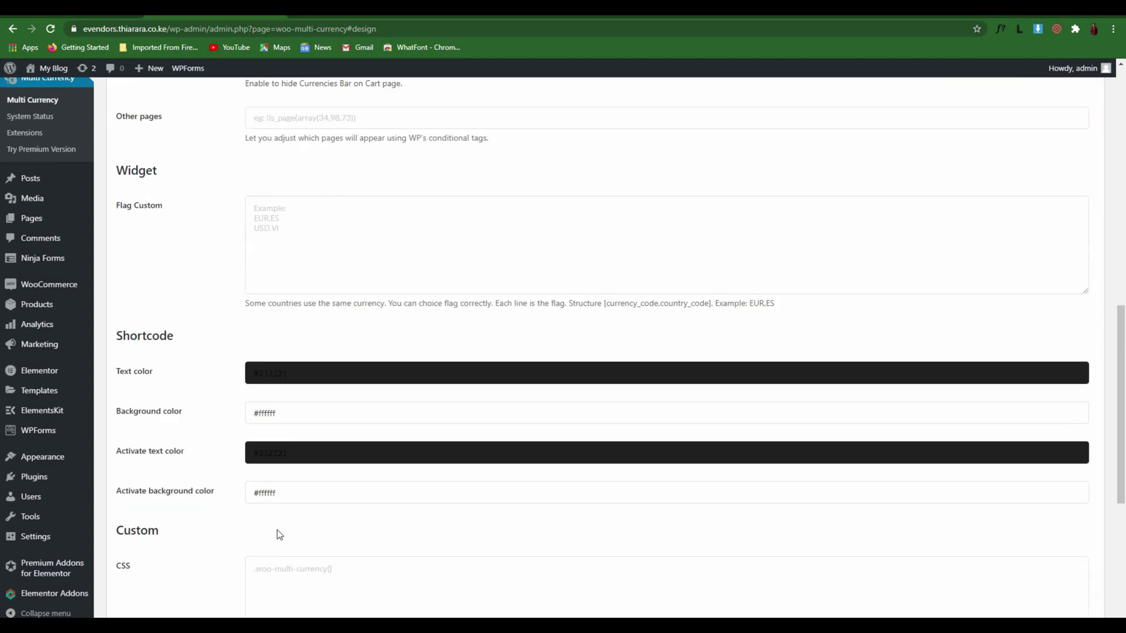
{"action": "scroll", "coordinate": [191, 553], "scroll_direction": "down", "scroll_amount": 4}
{"action": "left_click", "coordinate": [142, 360]}
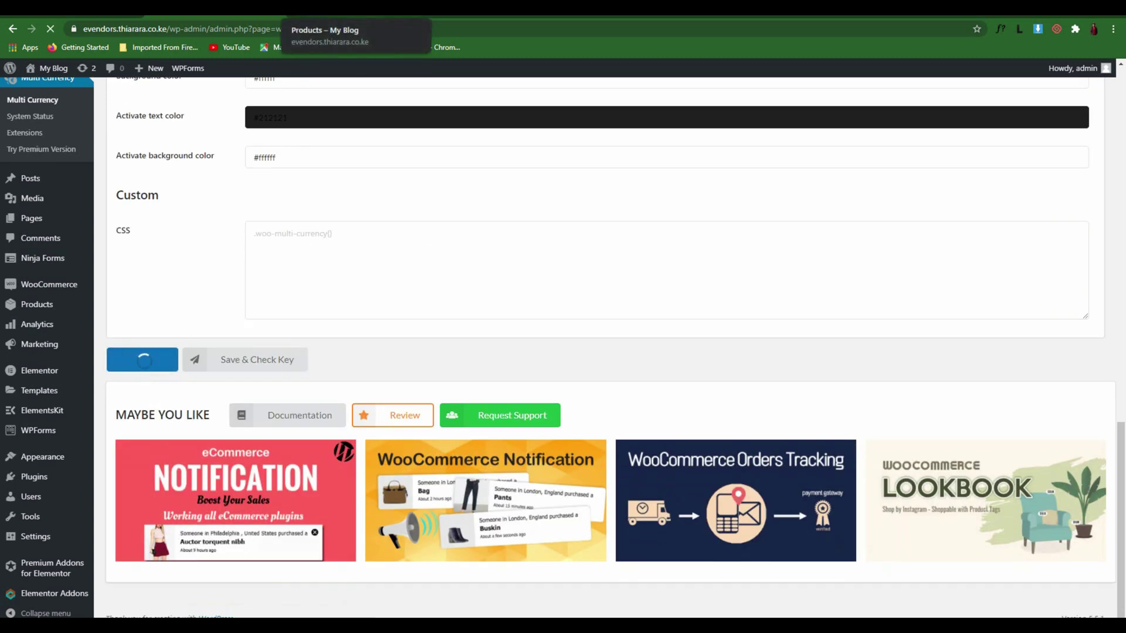
Reload the shop page to see the restyled KES currency bar.
{"action": "left_click", "coordinate": [352, 8]}
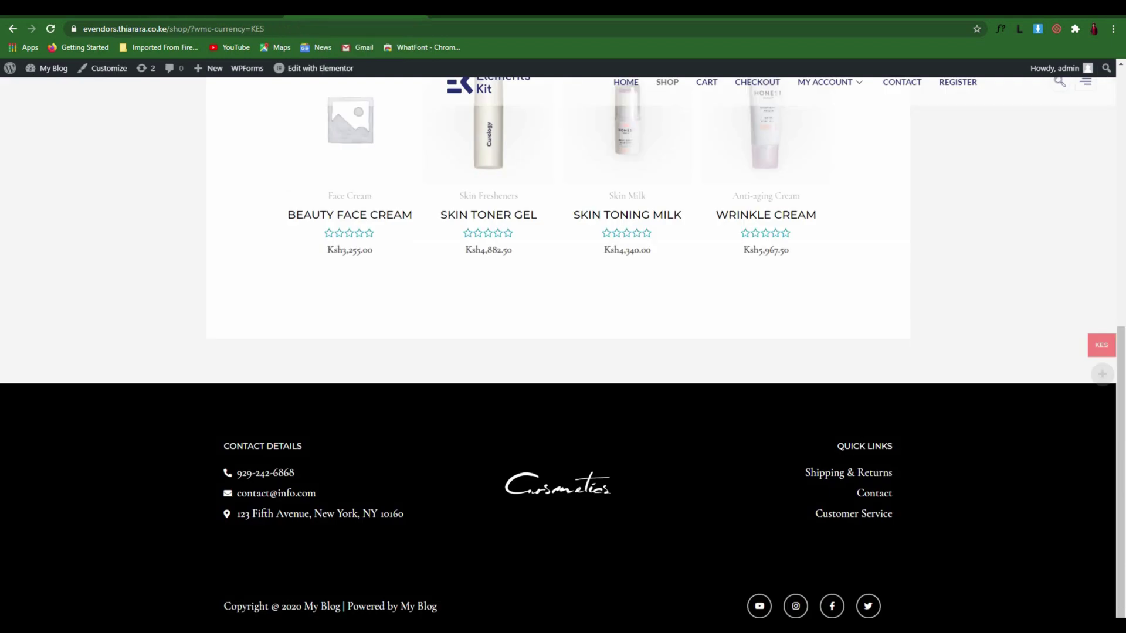
{"action": "left_click", "coordinate": [51, 30]}
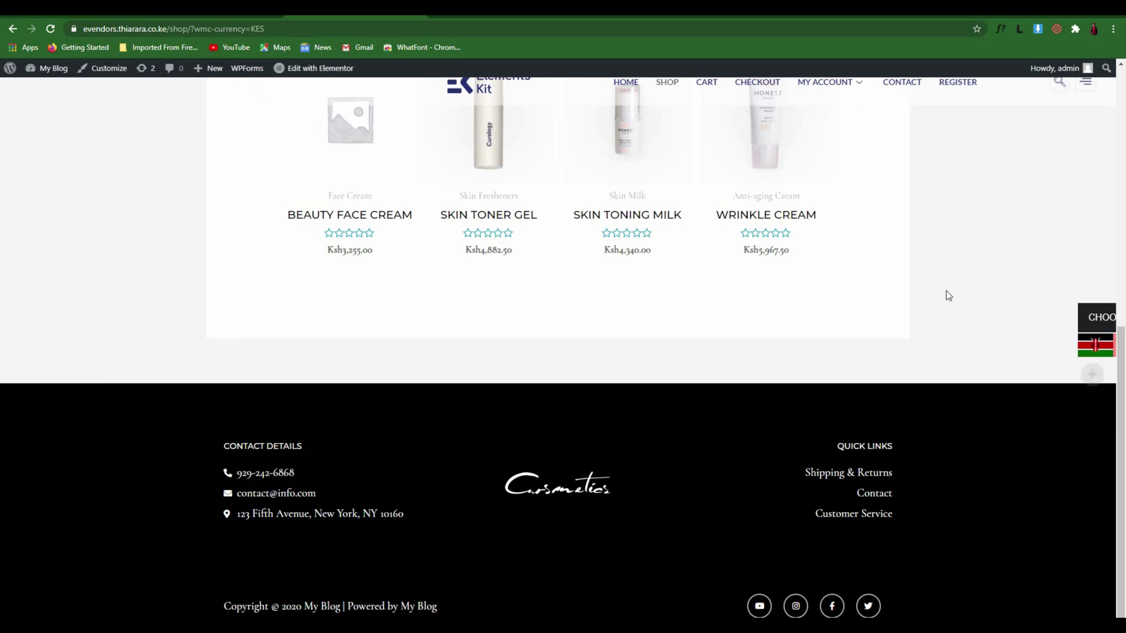
Change the currency bar style to Symbol and save the design settings.
{"action": "key", "text": "ctrl+Tab"}
{"action": "scroll", "coordinate": [358, 393], "scroll_direction": "down", "scroll_amount": 5}
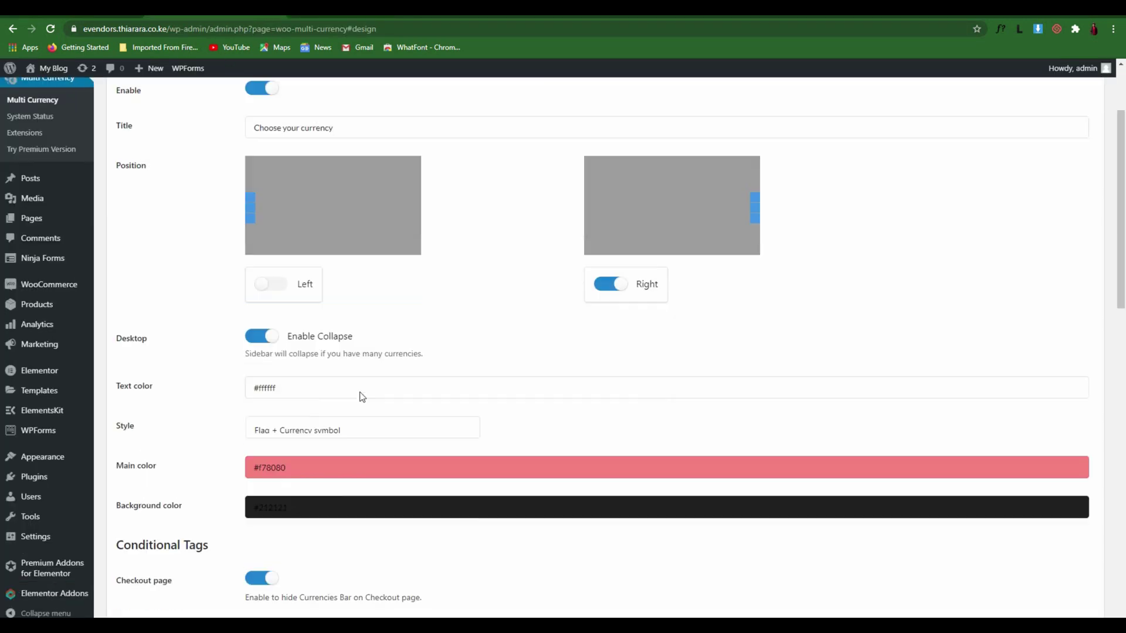
{"action": "left_click", "coordinate": [350, 284]}
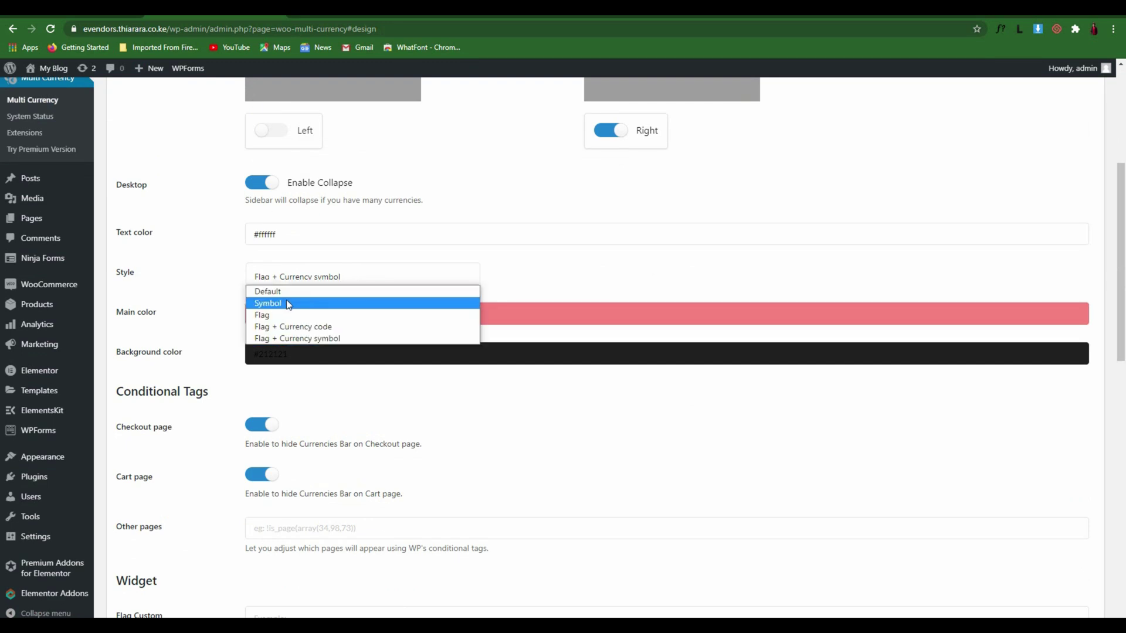
{"action": "left_click", "coordinate": [288, 304]}
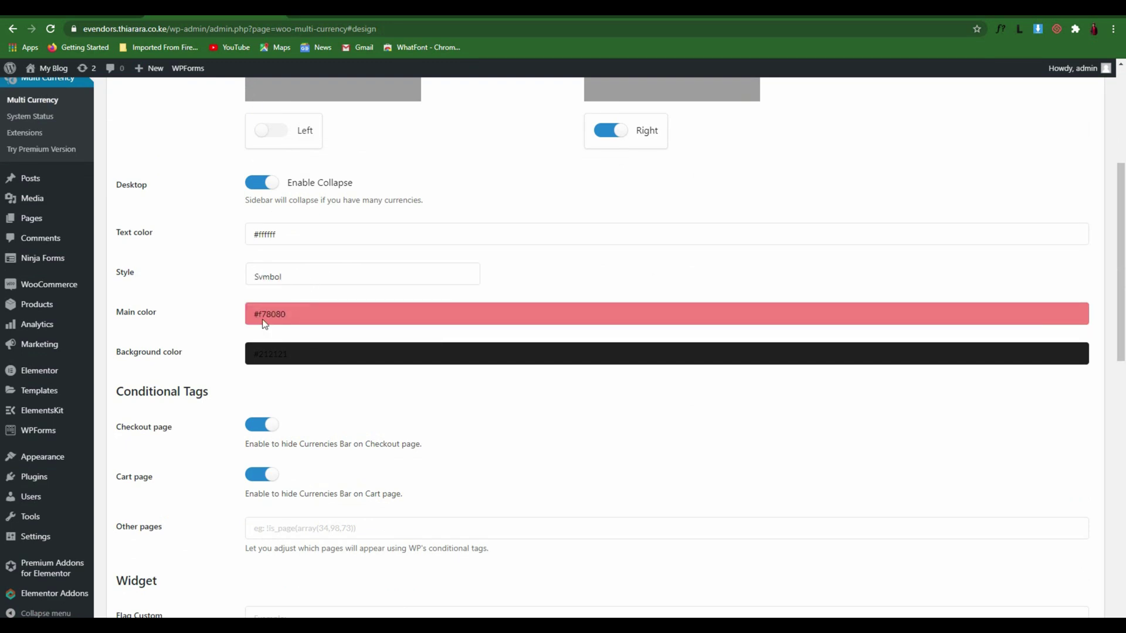
{"action": "scroll", "coordinate": [221, 465], "scroll_direction": "down", "scroll_amount": 7}
{"action": "scroll", "coordinate": [179, 539], "scroll_direction": "down", "scroll_amount": 5}
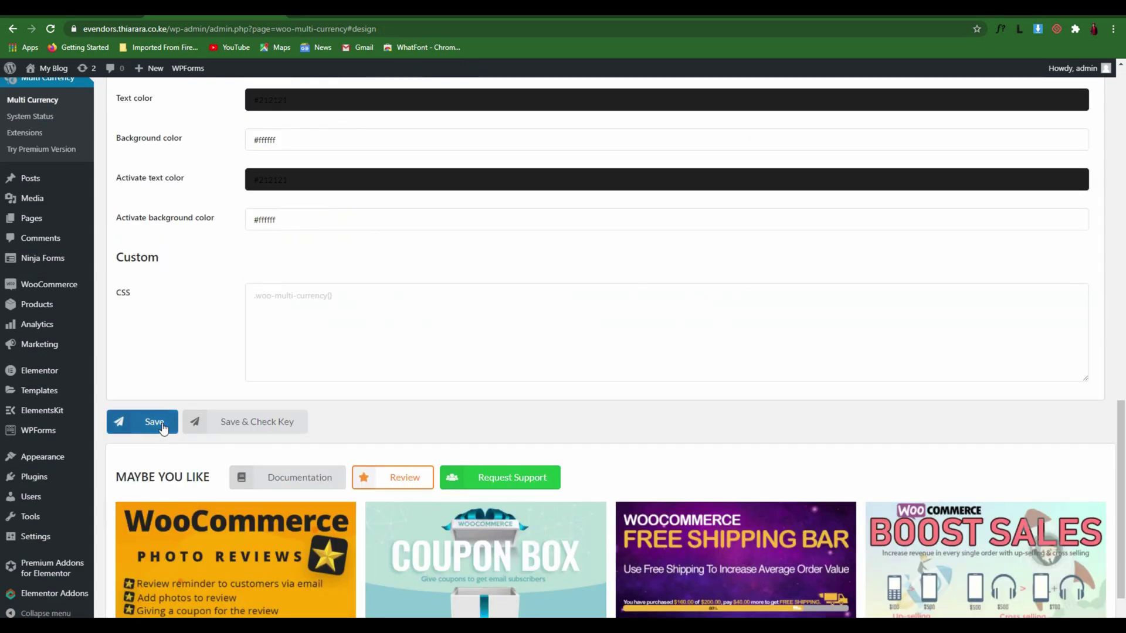
{"action": "left_click", "coordinate": [142, 421]}
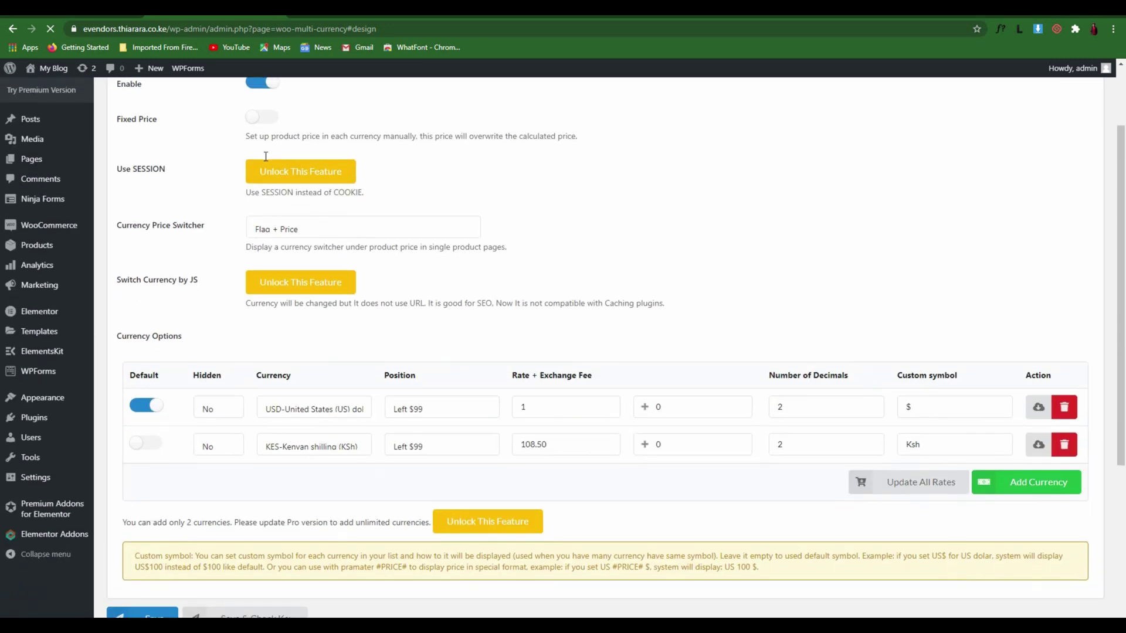
Open the main colour picker, then go back to the shop page.
{"action": "scroll", "coordinate": [334, 302], "scroll_direction": "down", "scroll_amount": 5}
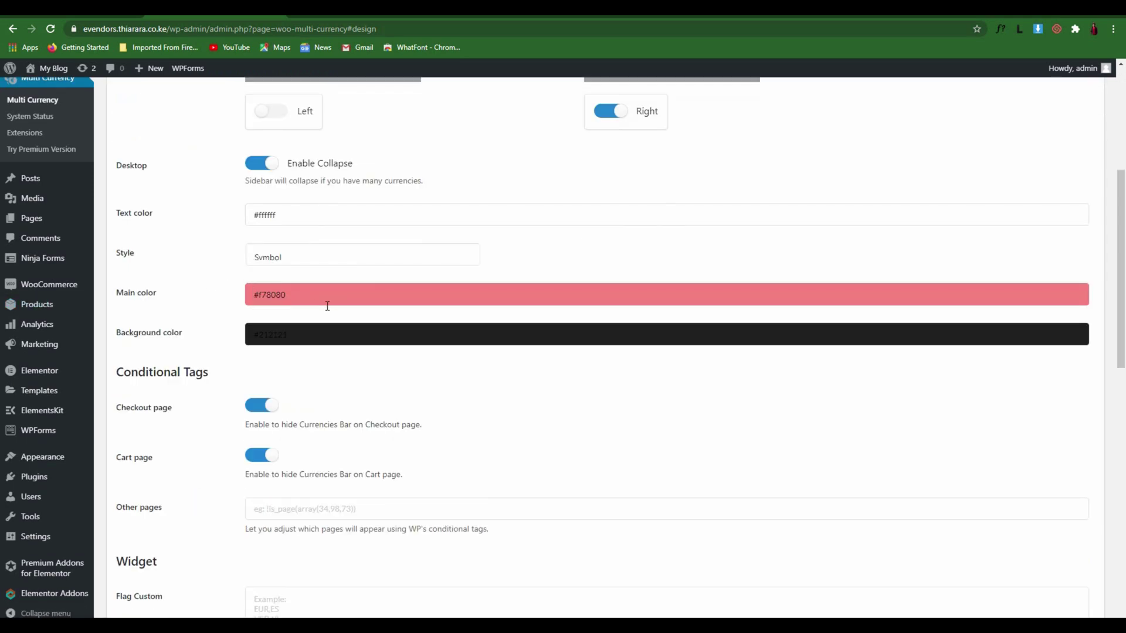
{"action": "left_click", "coordinate": [340, 301]}
{"action": "left_click", "coordinate": [294, 14]}
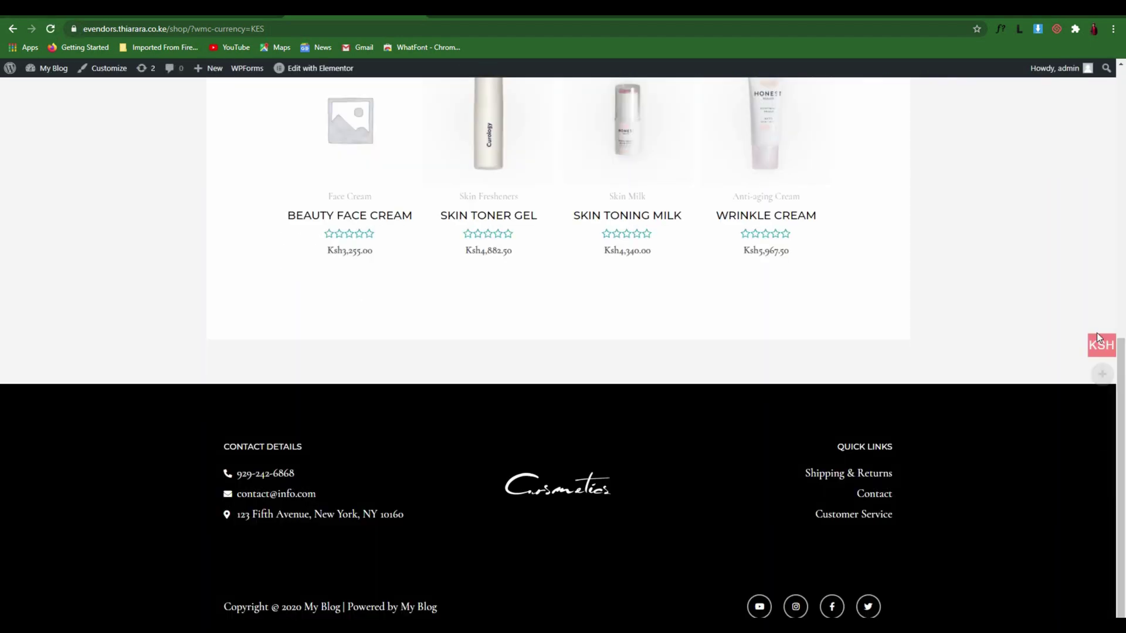
View the shop bar's $ and KSH symbols, then return to the Design settings.
{"action": "mouse_move", "coordinate": [1079, 351]}
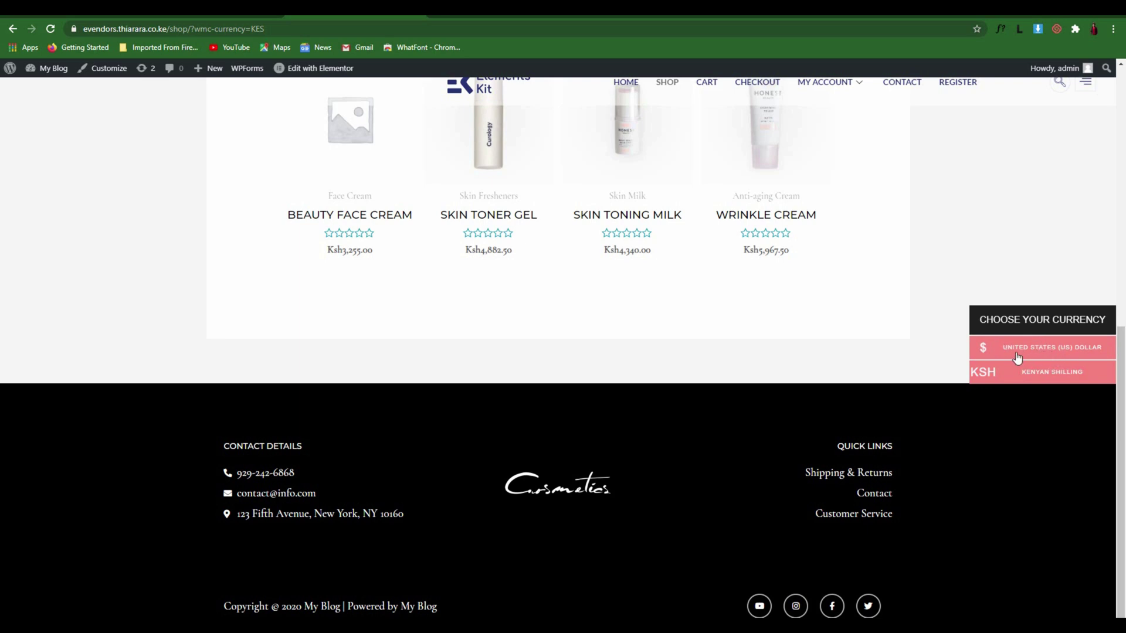
{"action": "key", "text": "ctrl+shift+Tab"}
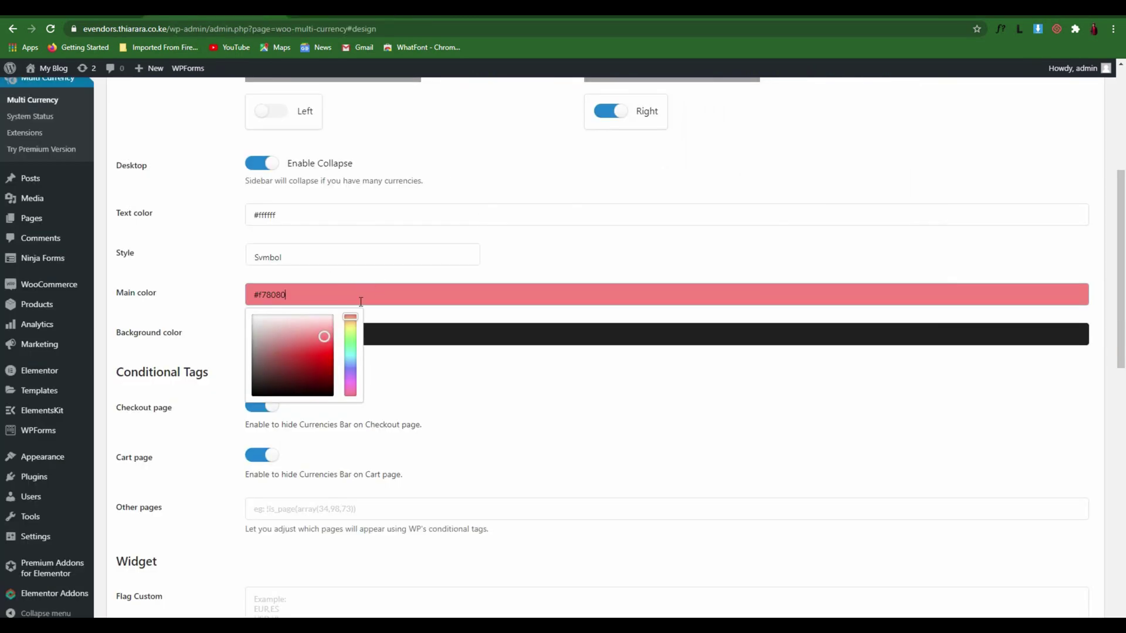
Set the currency bar main colour to bright green #59f54b.
{"action": "left_click_drag", "start_coordinate": [324, 337], "coordinate": [245, 420]}
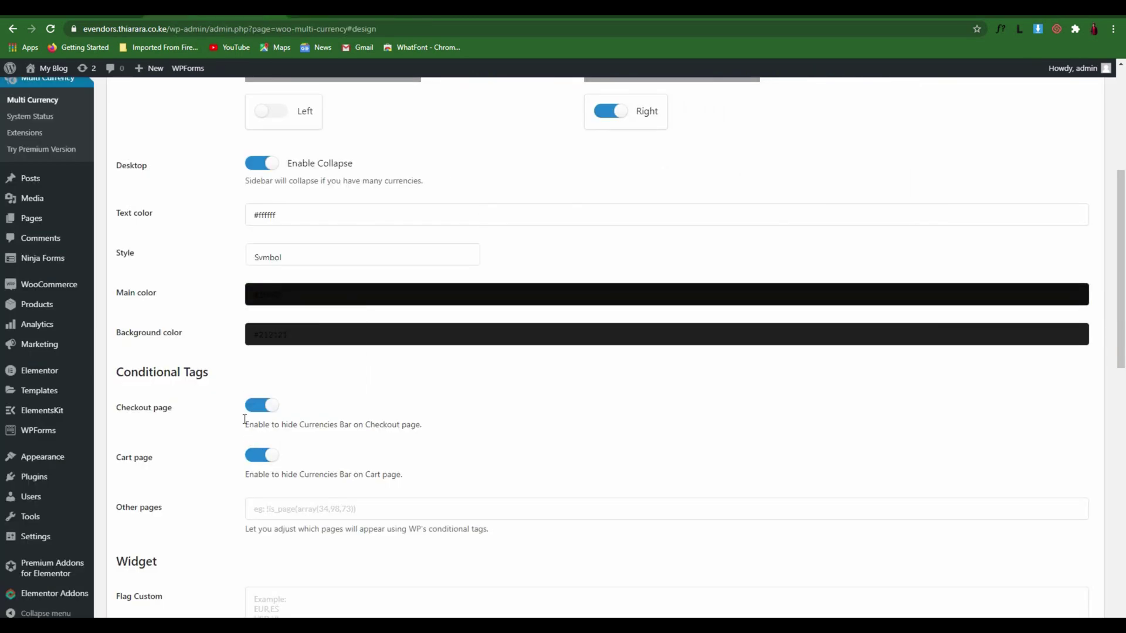
{"action": "left_click", "coordinate": [292, 217]}
{"action": "left_click", "coordinate": [210, 202]}
{"action": "left_click", "coordinate": [315, 296]}
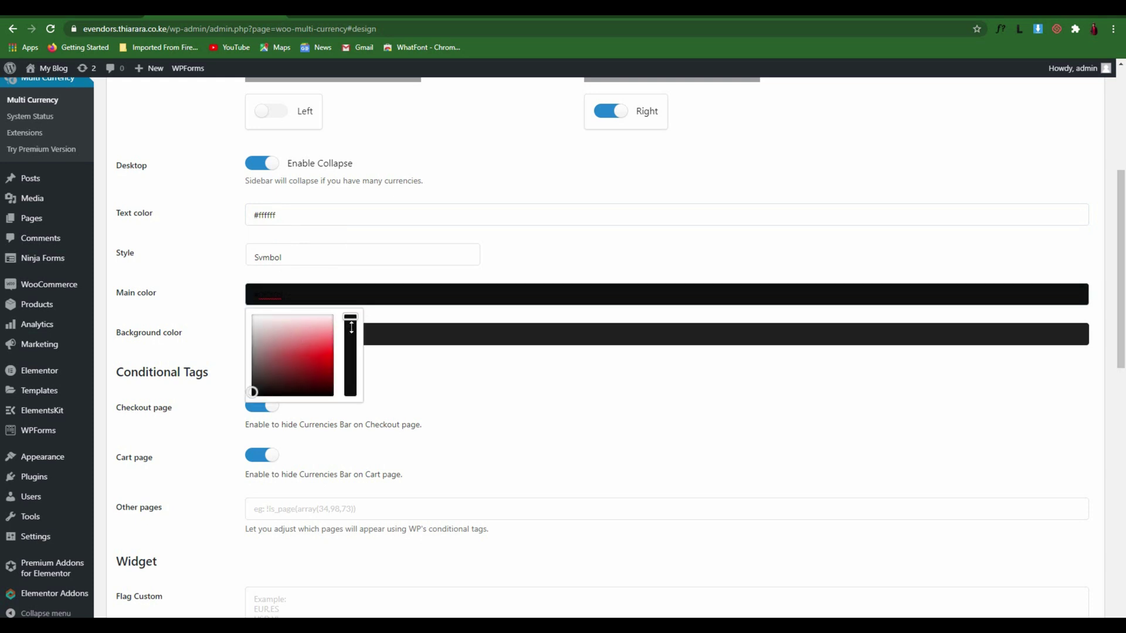
{"action": "mouse_move", "coordinate": [351, 326]}
{"action": "left_mouse_down"}
{"action": "mouse_move", "coordinate": [352, 356]}
{"action": "mouse_move", "coordinate": [354, 345]}
{"action": "left_mouse_up"}
{"action": "left_click", "coordinate": [319, 346]}
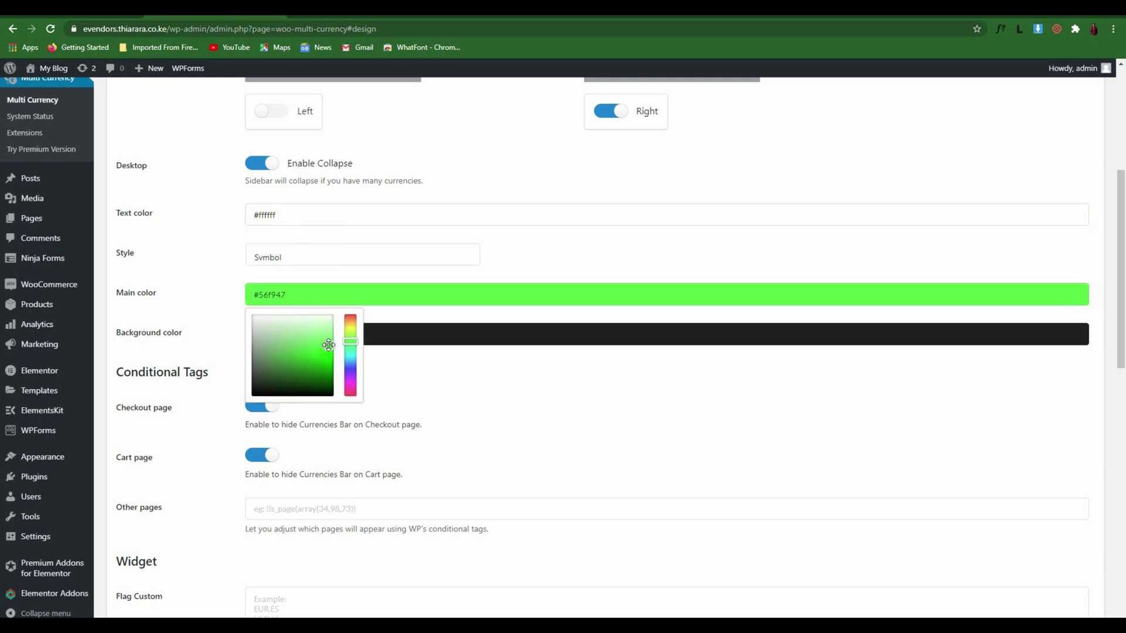
{"action": "left_click", "coordinate": [261, 321]}
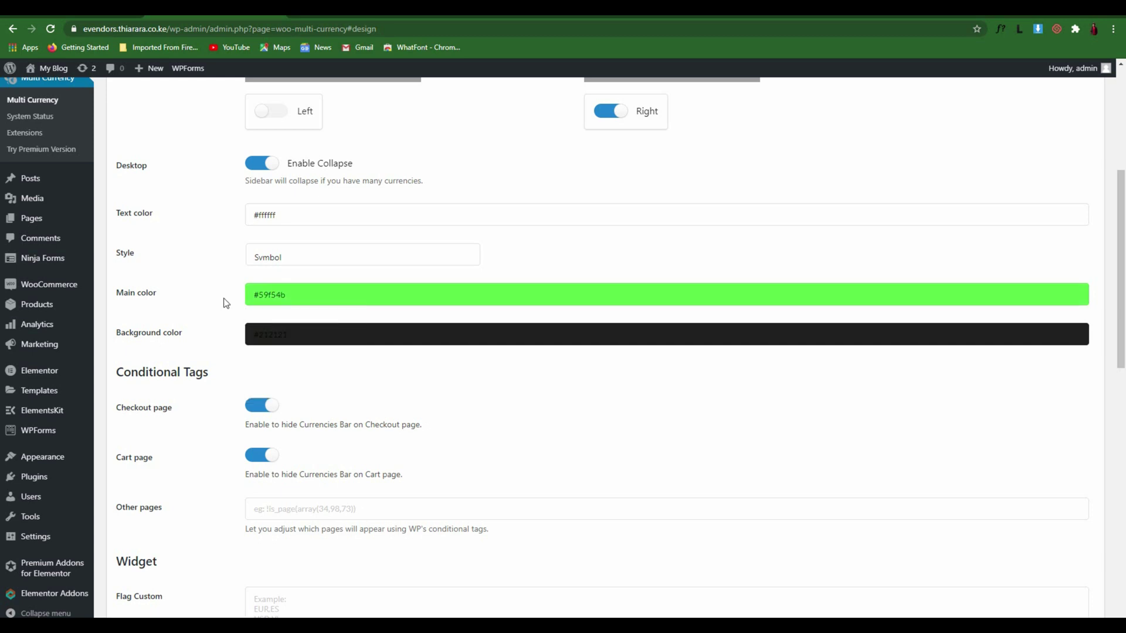
Darken the currency bar background colour to near-black.
{"action": "left_click", "coordinate": [294, 332]}
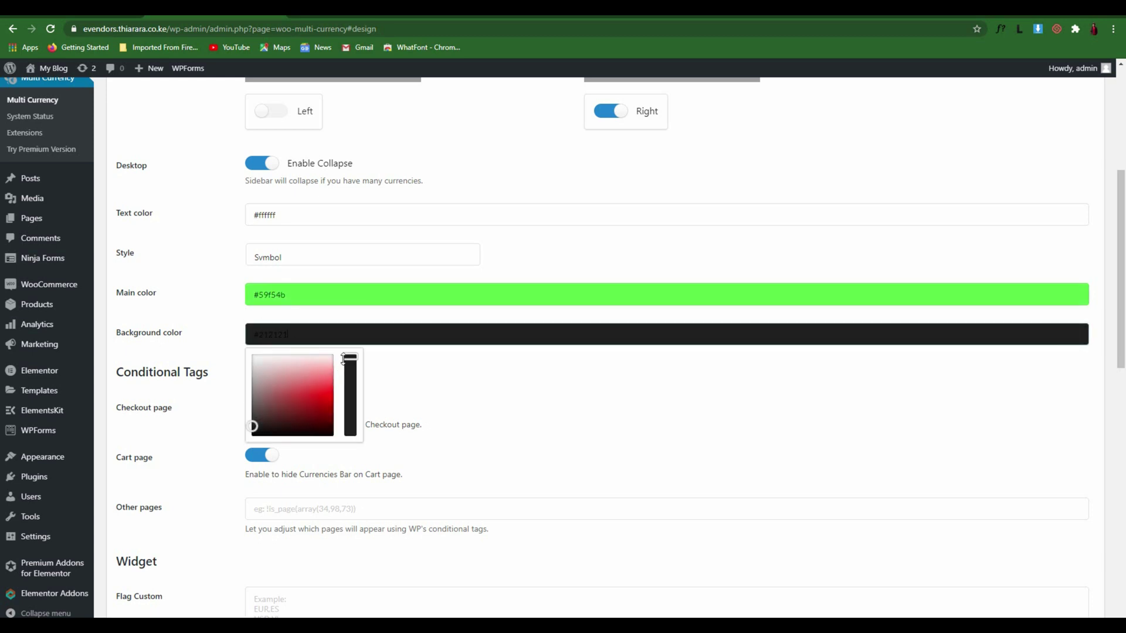
{"action": "left_click_drag", "start_coordinate": [248, 423], "coordinate": [238, 467]}
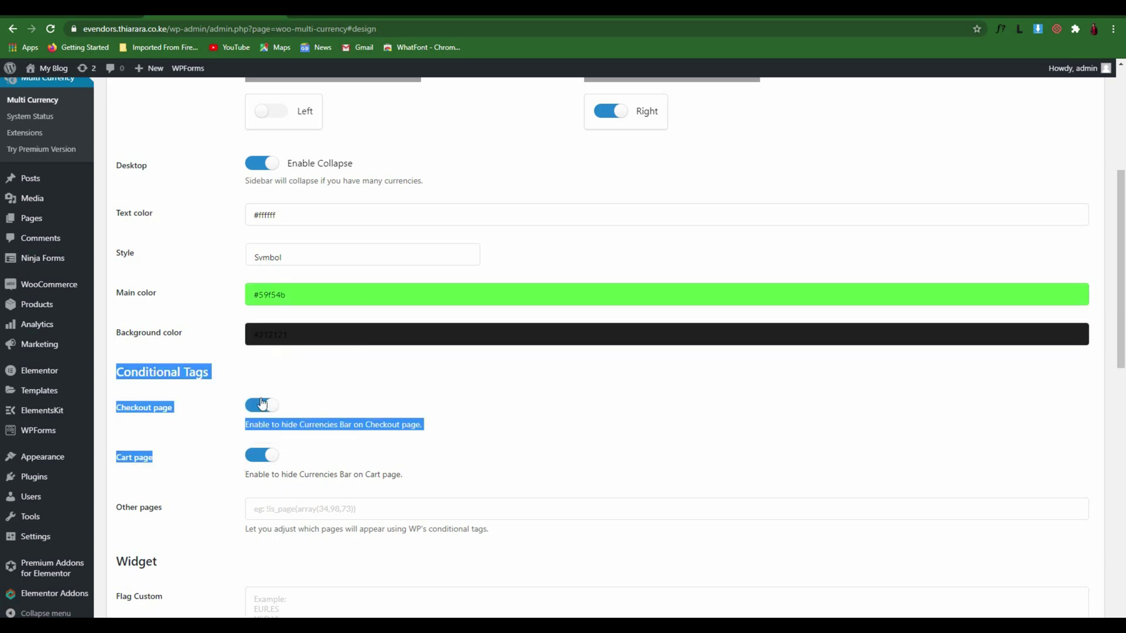
{"action": "left_click", "coordinate": [279, 334]}
{"action": "left_click", "coordinate": [254, 425]}
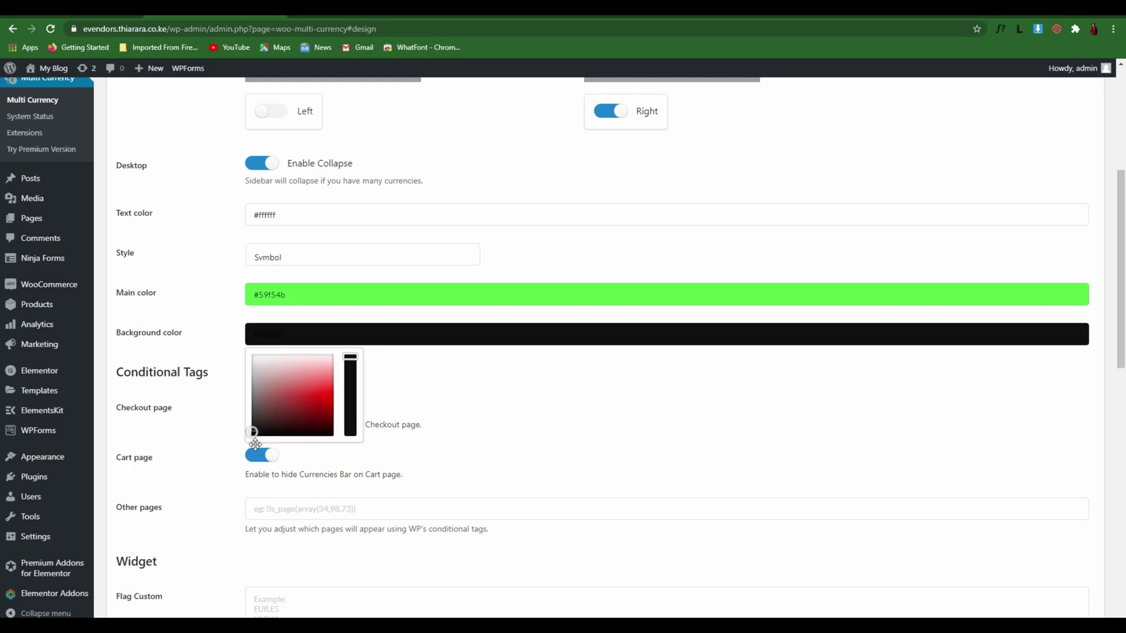
{"action": "left_click", "coordinate": [255, 444]}
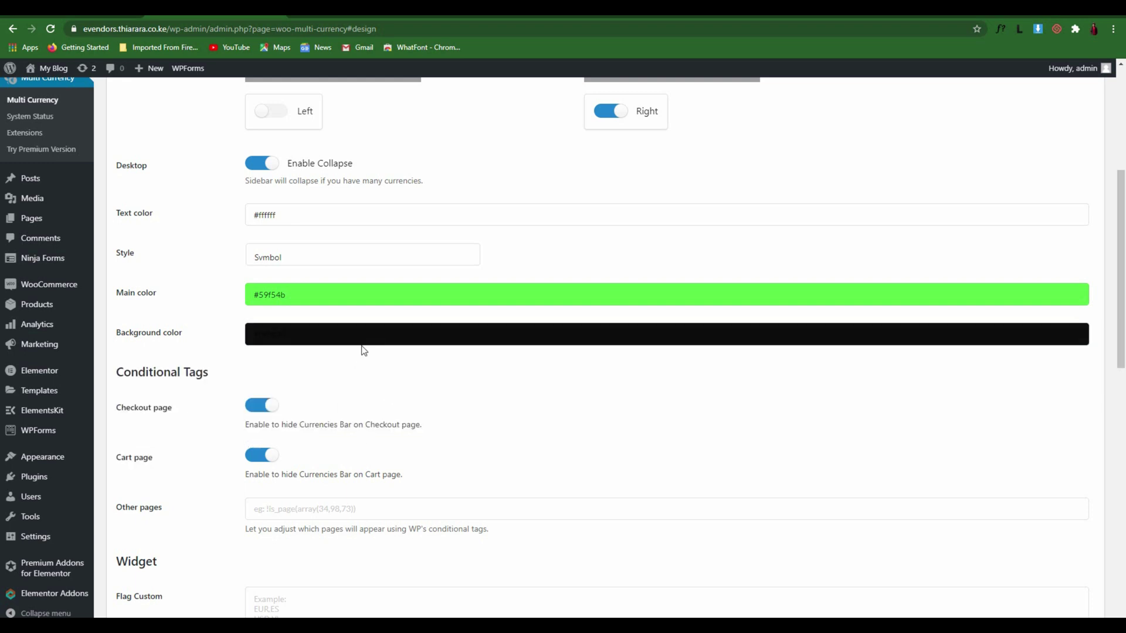
{"action": "scroll", "coordinate": [369, 343], "scroll_direction": "down", "scroll_amount": 5}
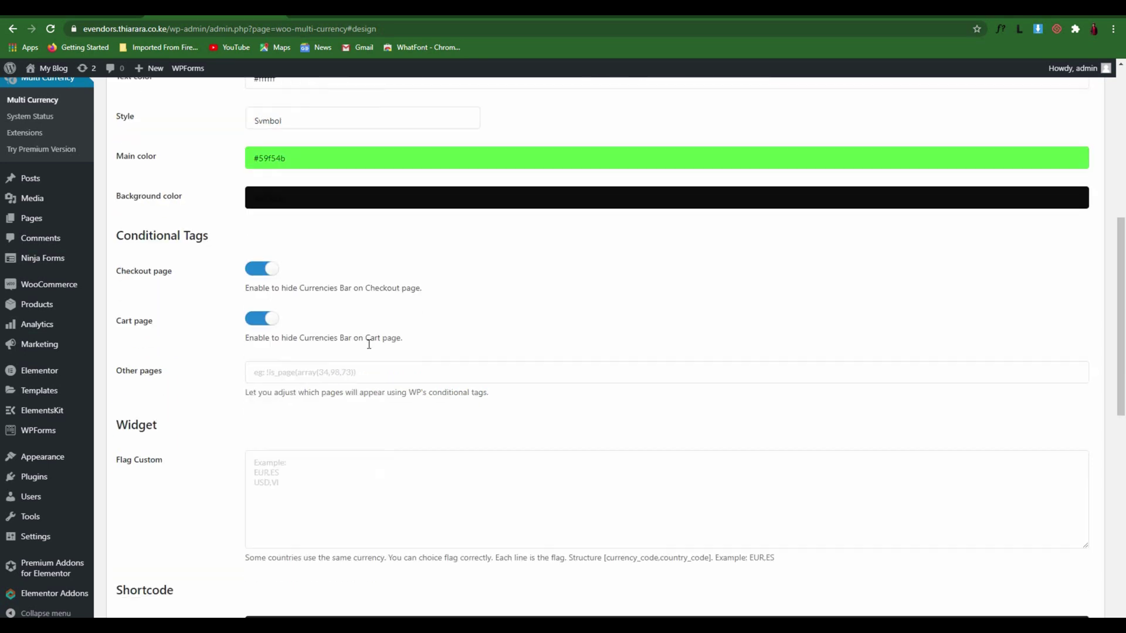
{"action": "scroll", "coordinate": [364, 334], "scroll_direction": "up", "scroll_amount": 2}
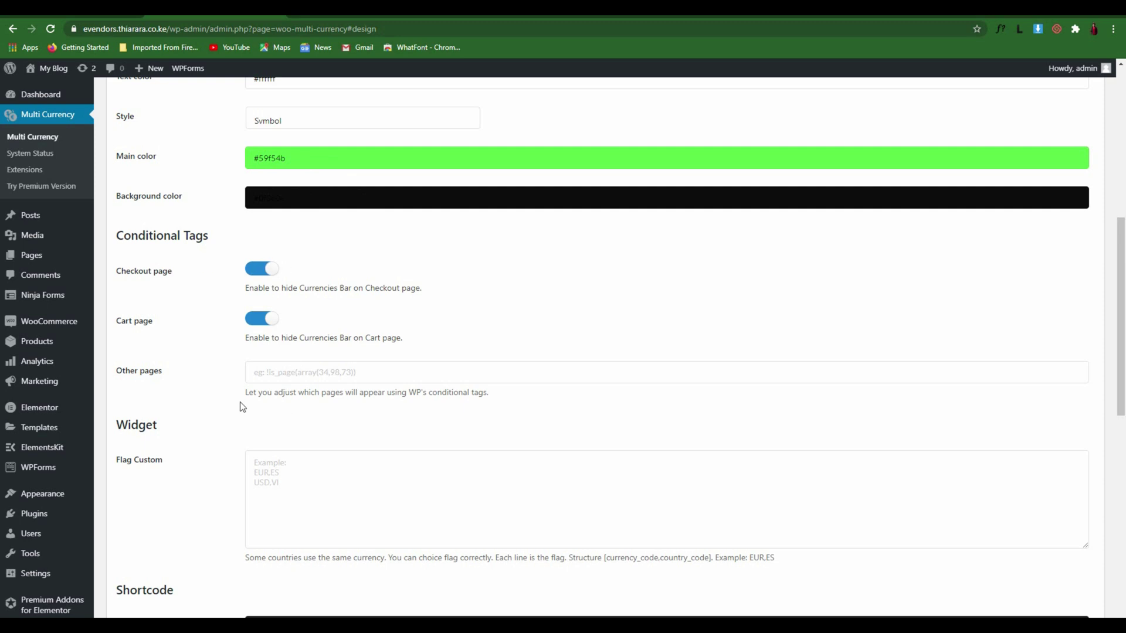
Make the shortcode text colour white #ffffff and its background black.
{"action": "scroll", "coordinate": [381, 413], "scroll_direction": "down", "scroll_amount": 5}
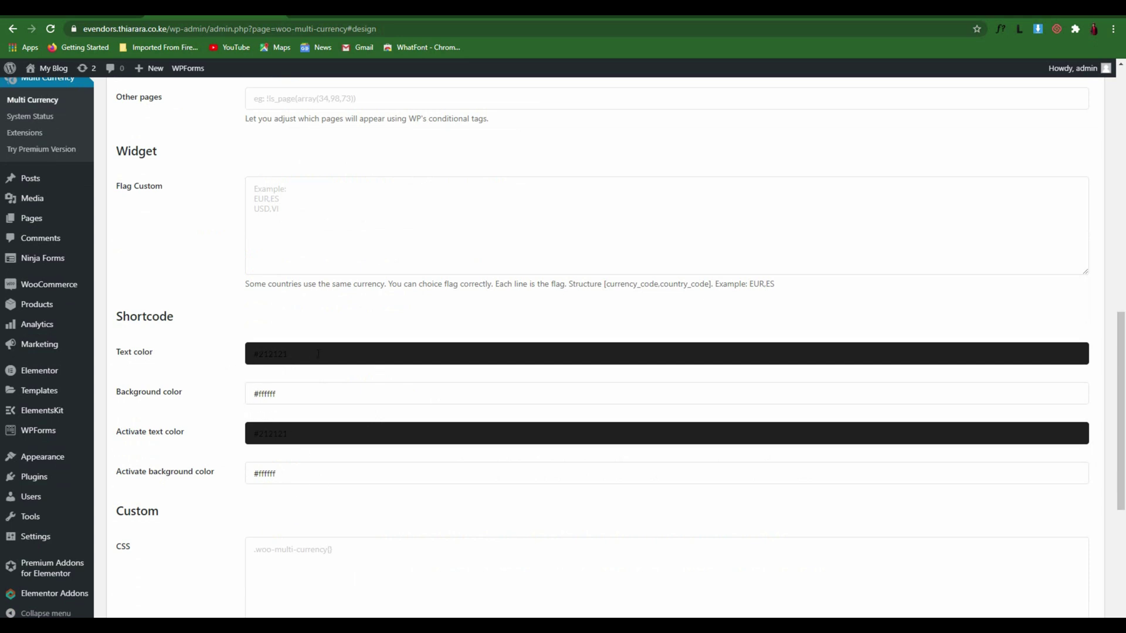
{"action": "left_click", "coordinate": [345, 356]}
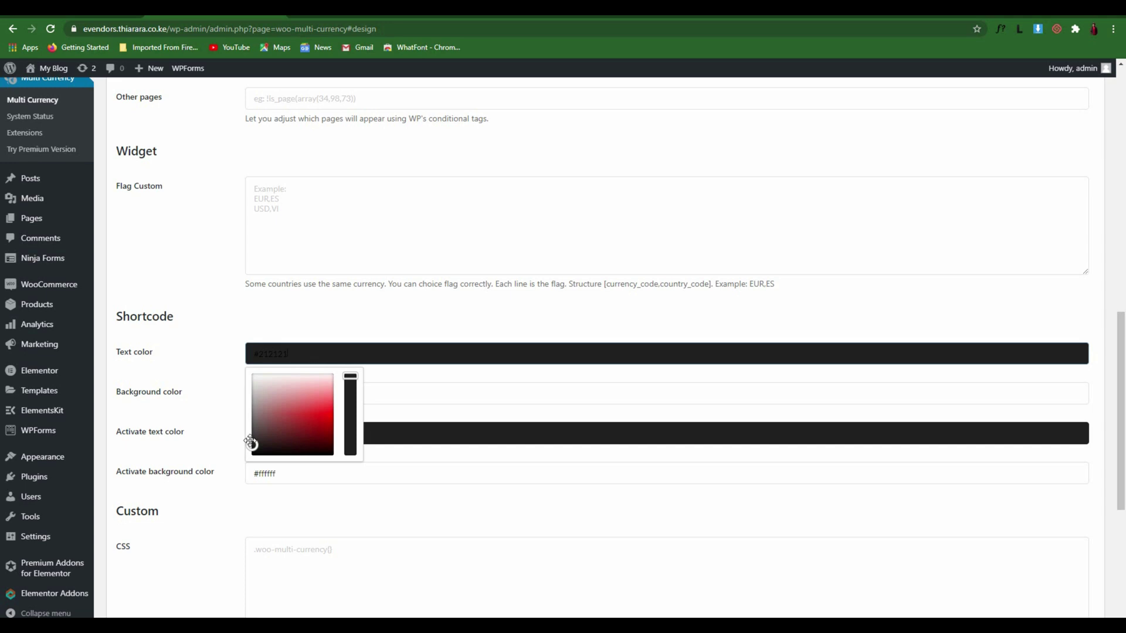
{"action": "left_click_drag", "start_coordinate": [251, 445], "coordinate": [246, 335]}
{"action": "left_click", "coordinate": [228, 340]}
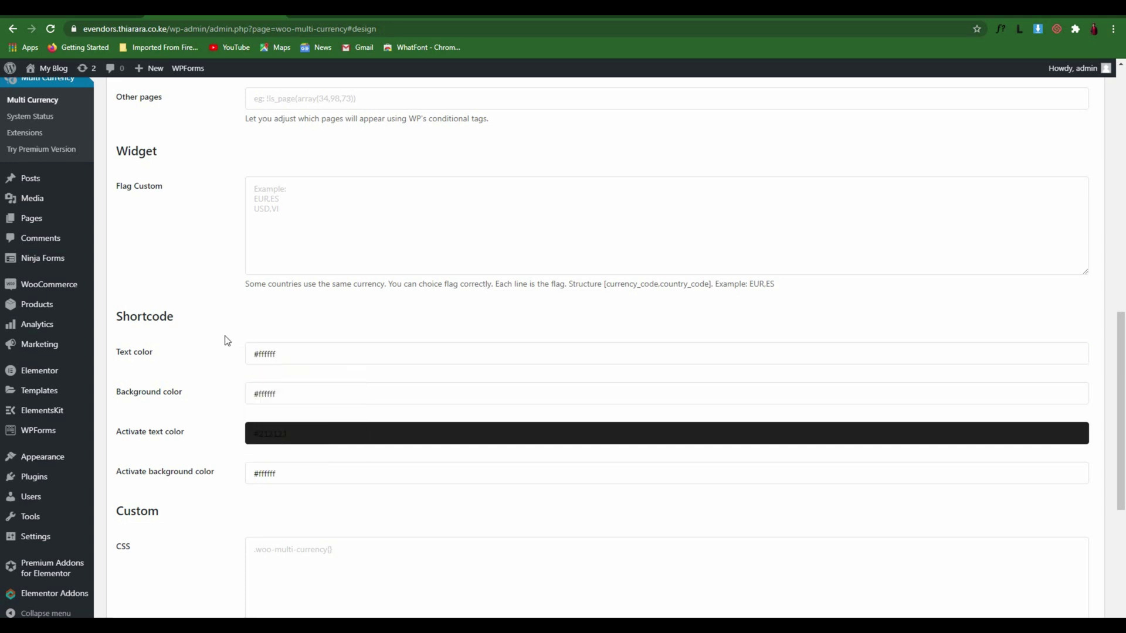
{"action": "left_click", "coordinate": [300, 397]}
{"action": "left_click_drag", "start_coordinate": [251, 427], "coordinate": [256, 515]}
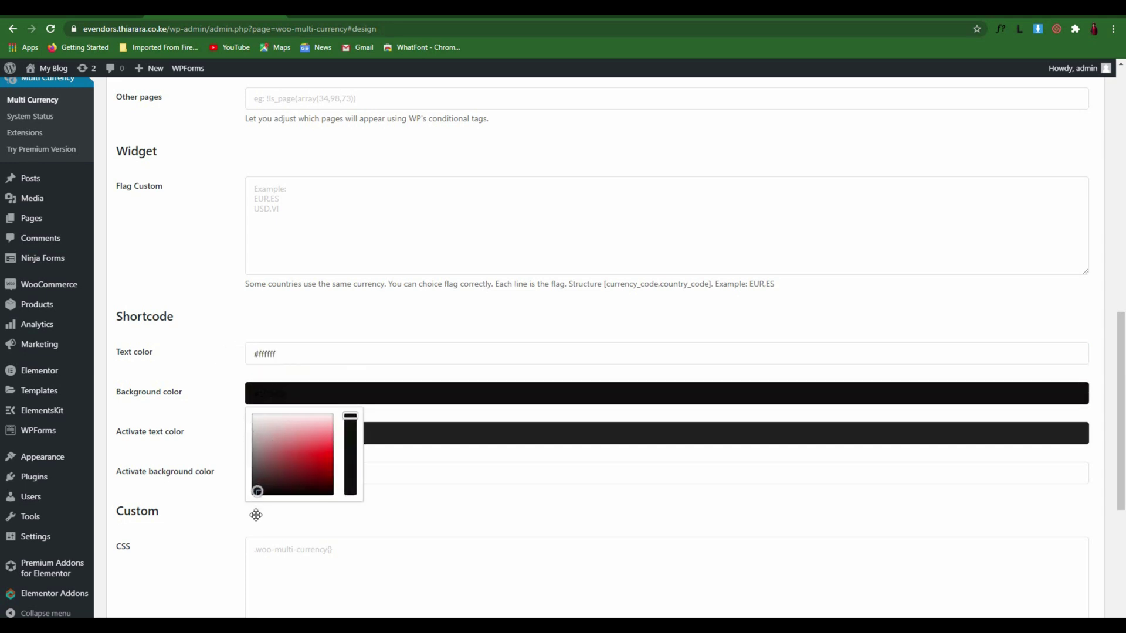
{"action": "left_click", "coordinate": [252, 521]}
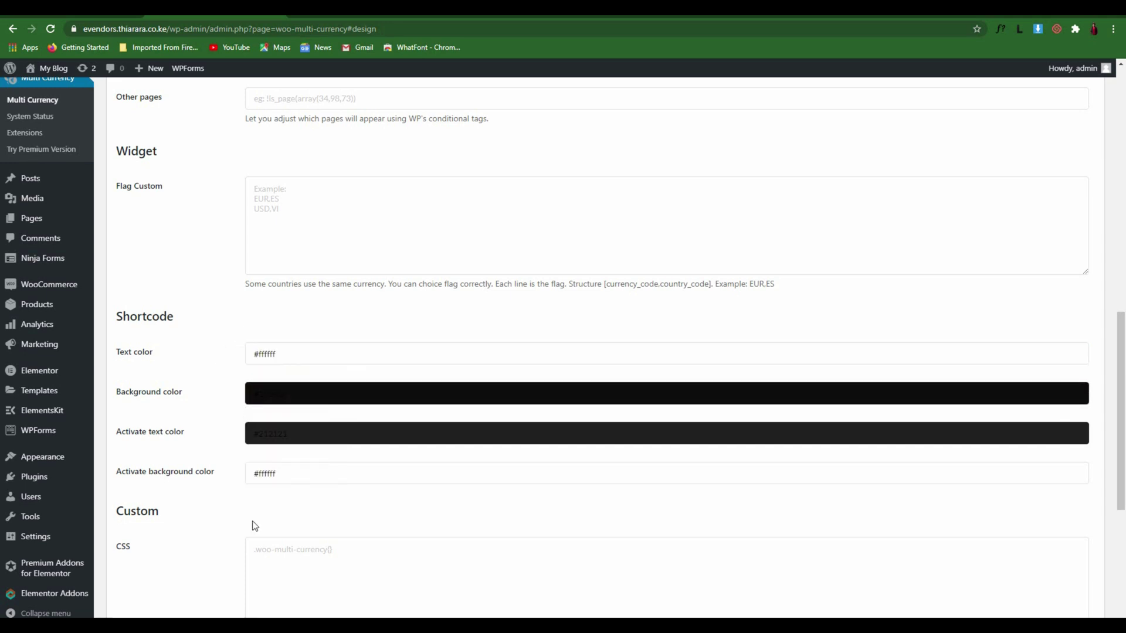
Set the shortcode active text colour to #cdf53c and save the design settings.
{"action": "left_click", "coordinate": [316, 440]}
{"action": "left_click", "coordinate": [350, 473]}
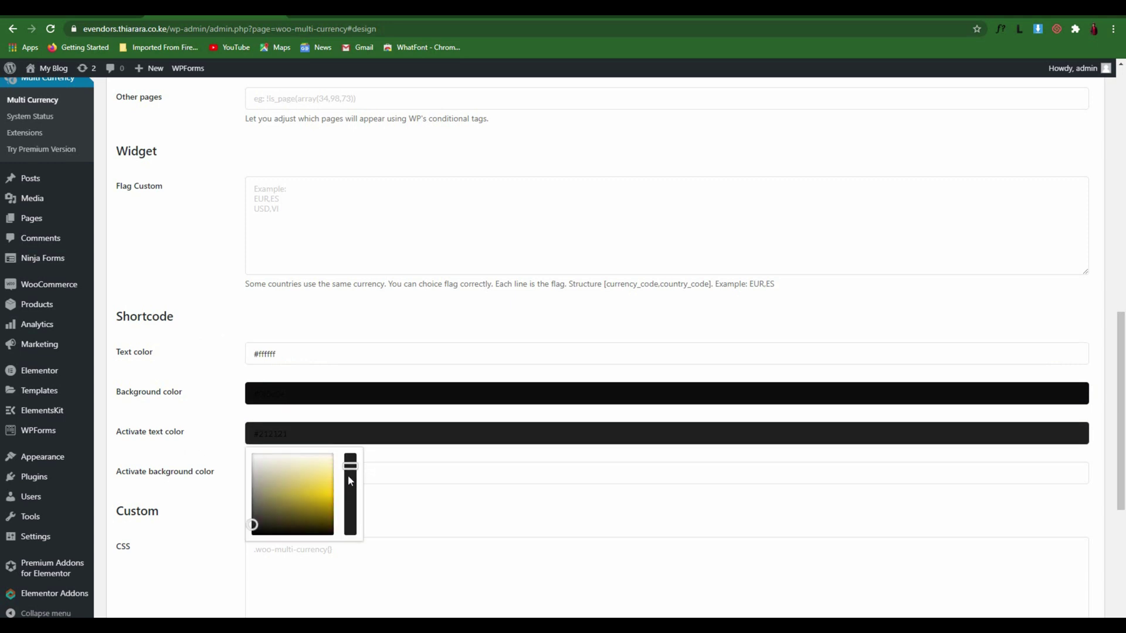
{"action": "left_click", "coordinate": [324, 486]}
{"action": "left_click", "coordinate": [327, 483]}
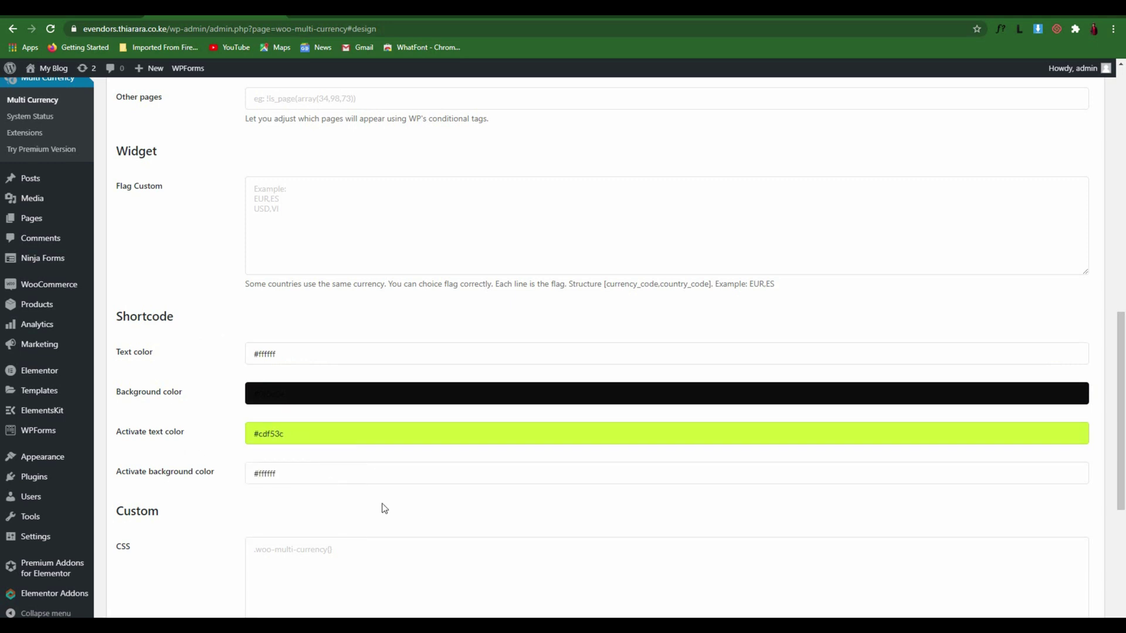
{"action": "scroll", "coordinate": [257, 501], "scroll_direction": "down", "scroll_amount": 5}
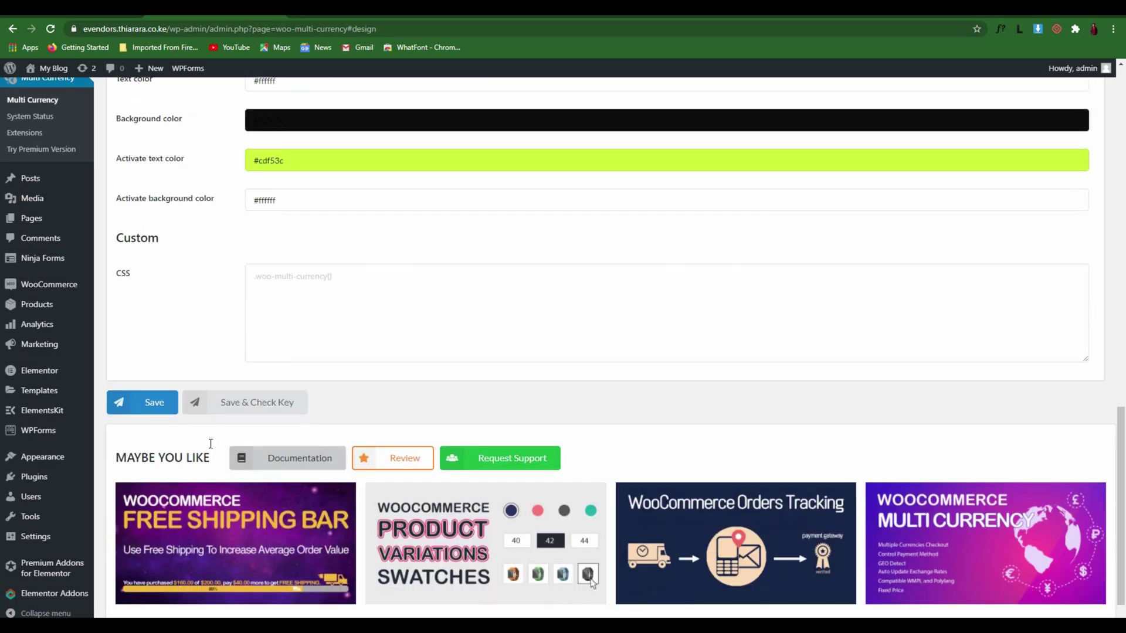
{"action": "left_click", "coordinate": [155, 403]}
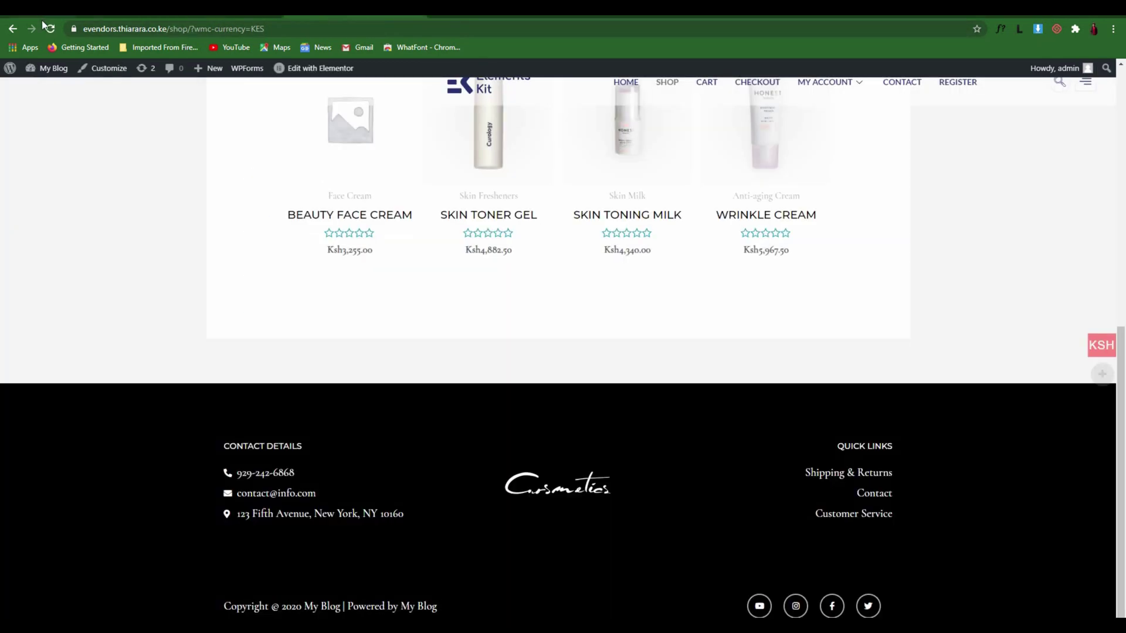
Reload the shop and review product prices converted to US dollars, such as $60.00.
{"action": "left_click", "coordinate": [51, 28]}
{"action": "mouse_move", "coordinate": [1102, 346]}
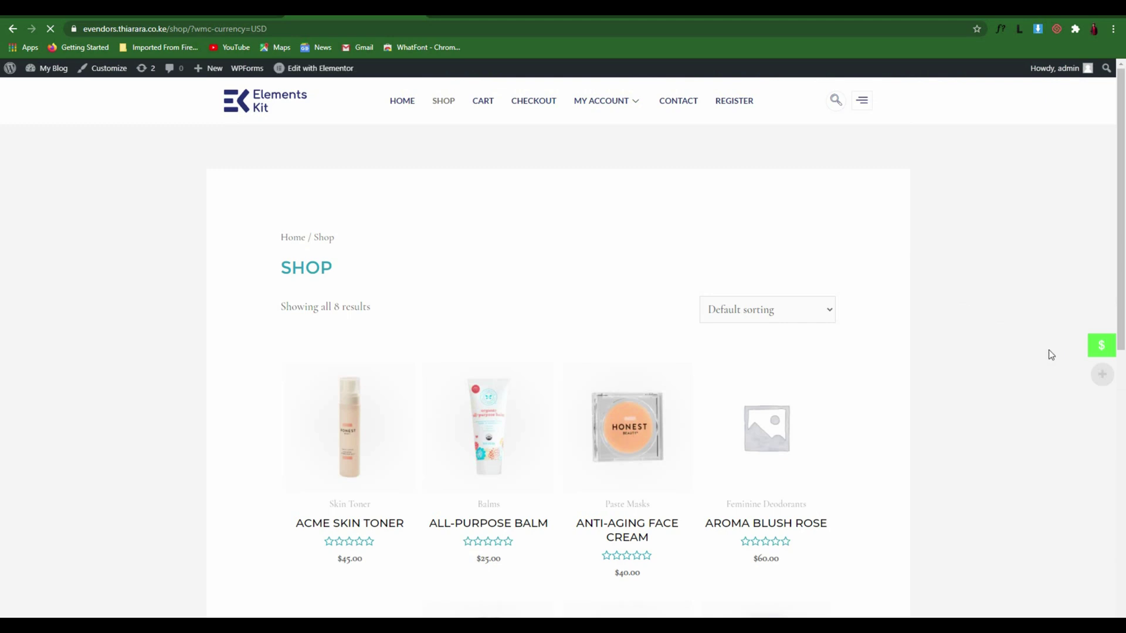
{"action": "scroll", "coordinate": [850, 360], "scroll_direction": "down", "scroll_amount": 5}
{"action": "left_click_drag", "start_coordinate": [806, 251], "coordinate": [711, 242]}
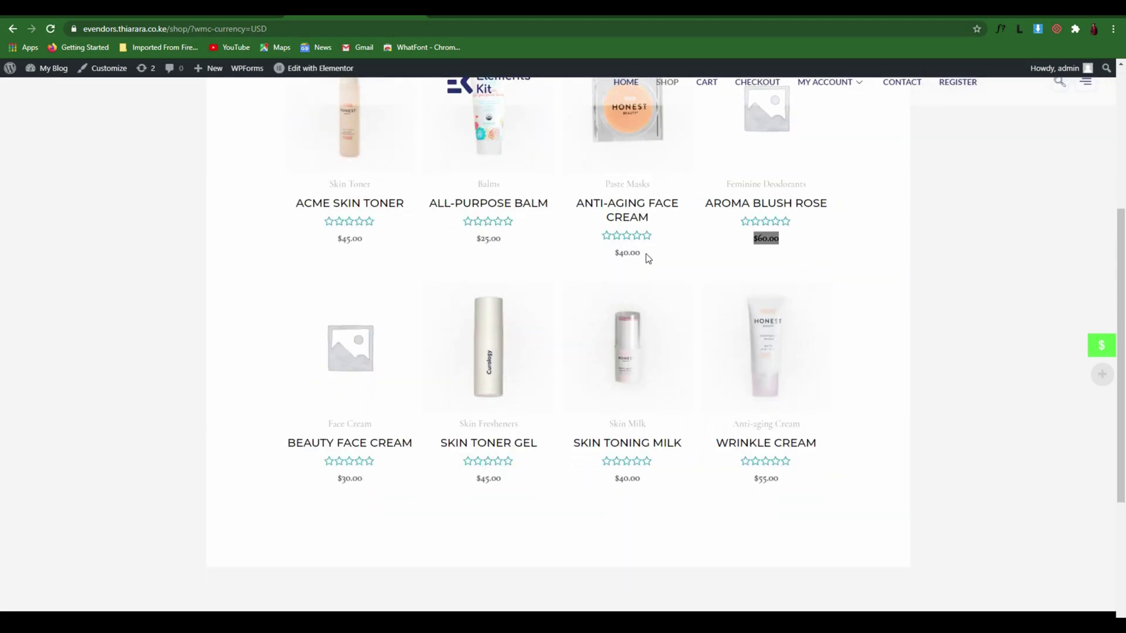
{"action": "left_click_drag", "start_coordinate": [648, 258], "coordinate": [522, 254]}
{"action": "left_click", "coordinate": [510, 249]}
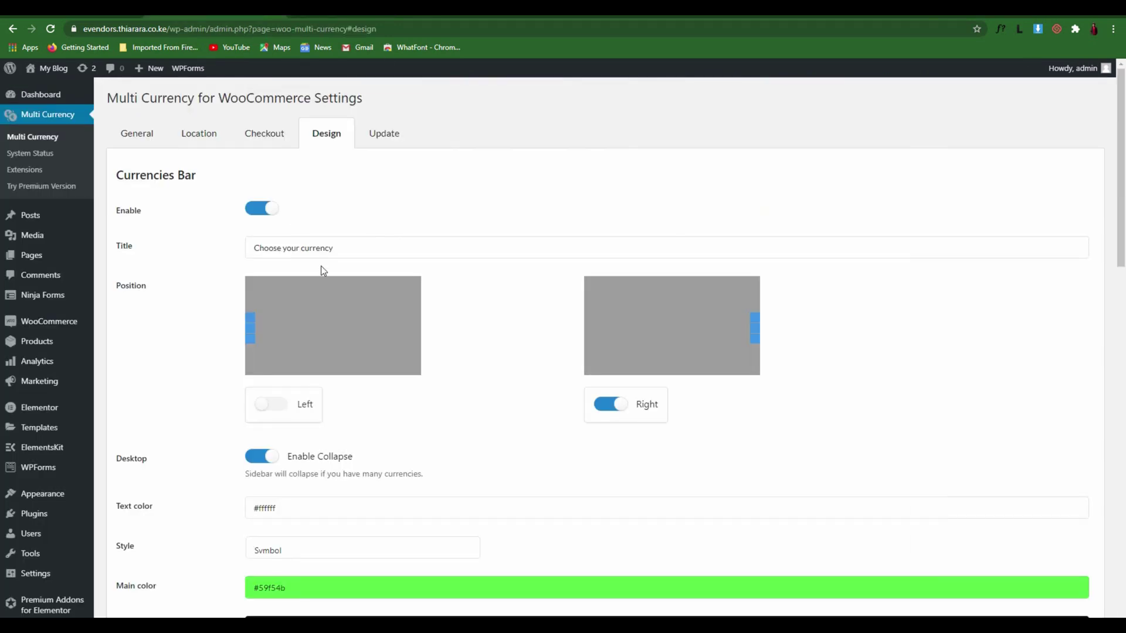
Try adding a third currency under General, dismiss the Premium alert, and return to the shop.
{"action": "scroll", "coordinate": [136, 123], "scroll_direction": "down", "scroll_amount": 3}
{"action": "scroll", "coordinate": [135, 137], "scroll_direction": "up", "scroll_amount": 3}
{"action": "left_click", "coordinate": [135, 136]}
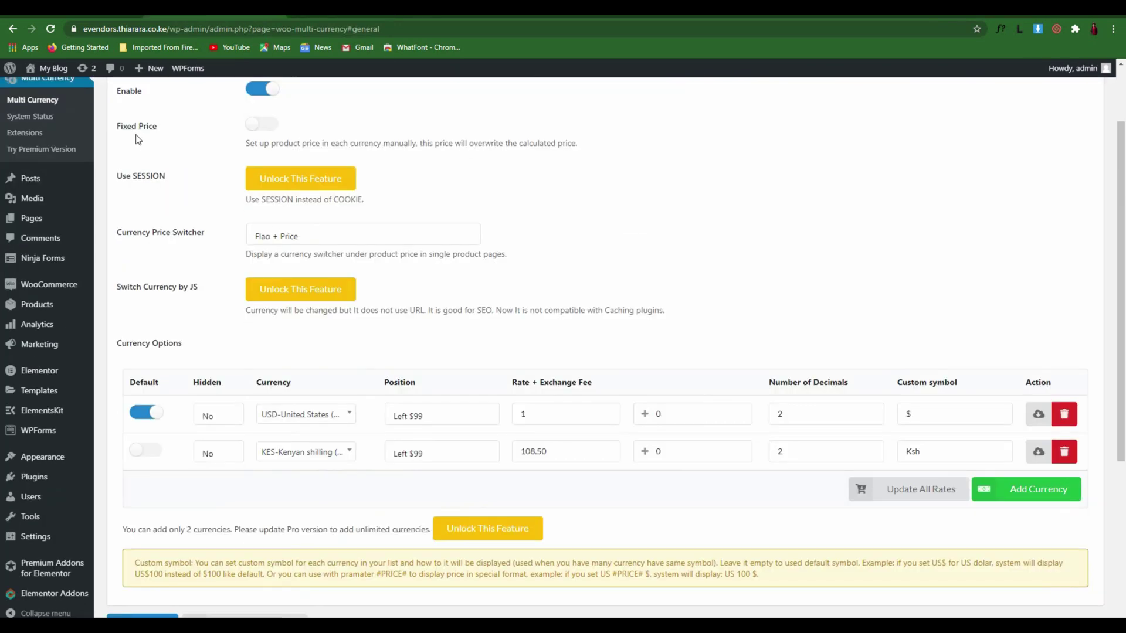
{"action": "scroll", "coordinate": [326, 361], "scroll_direction": "down", "scroll_amount": 3}
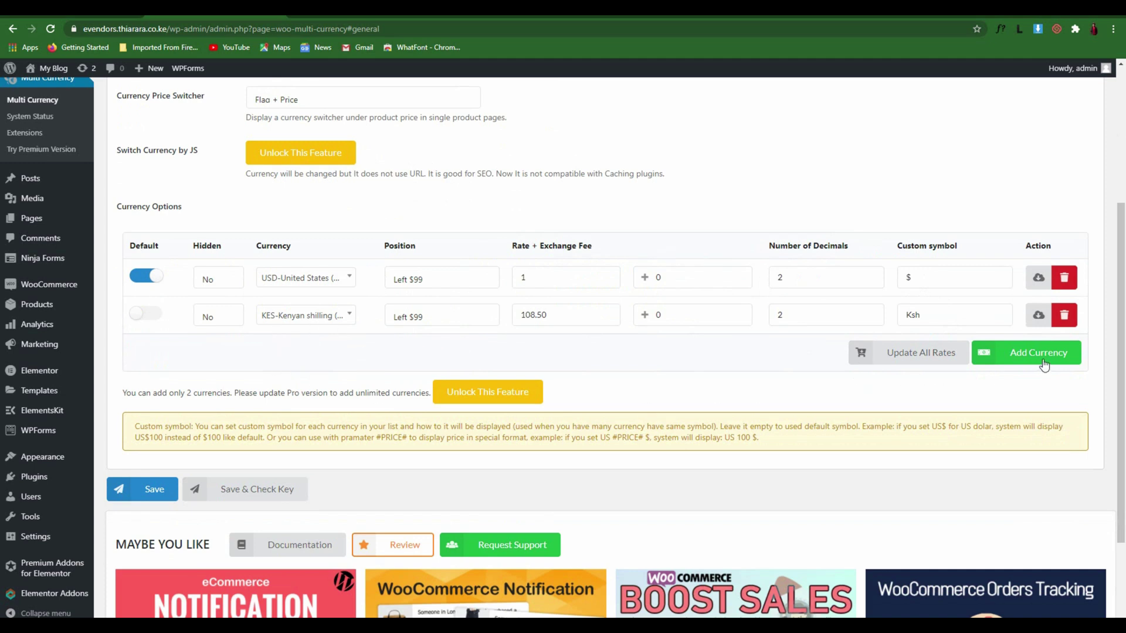
{"action": "left_click", "coordinate": [1013, 359]}
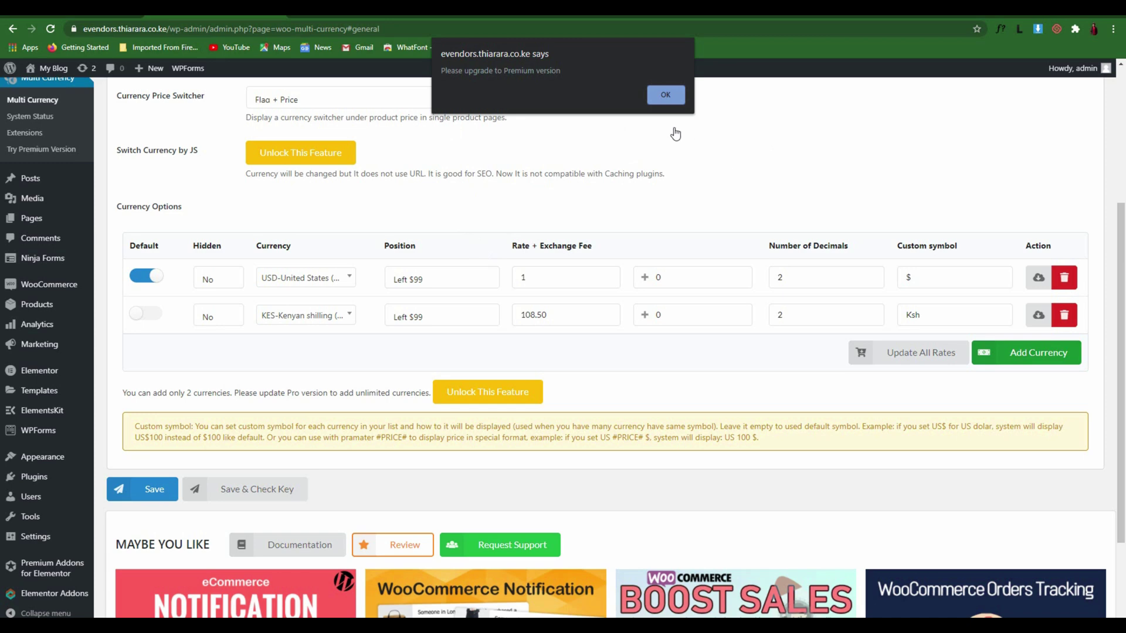
{"action": "left_click", "coordinate": [664, 96]}
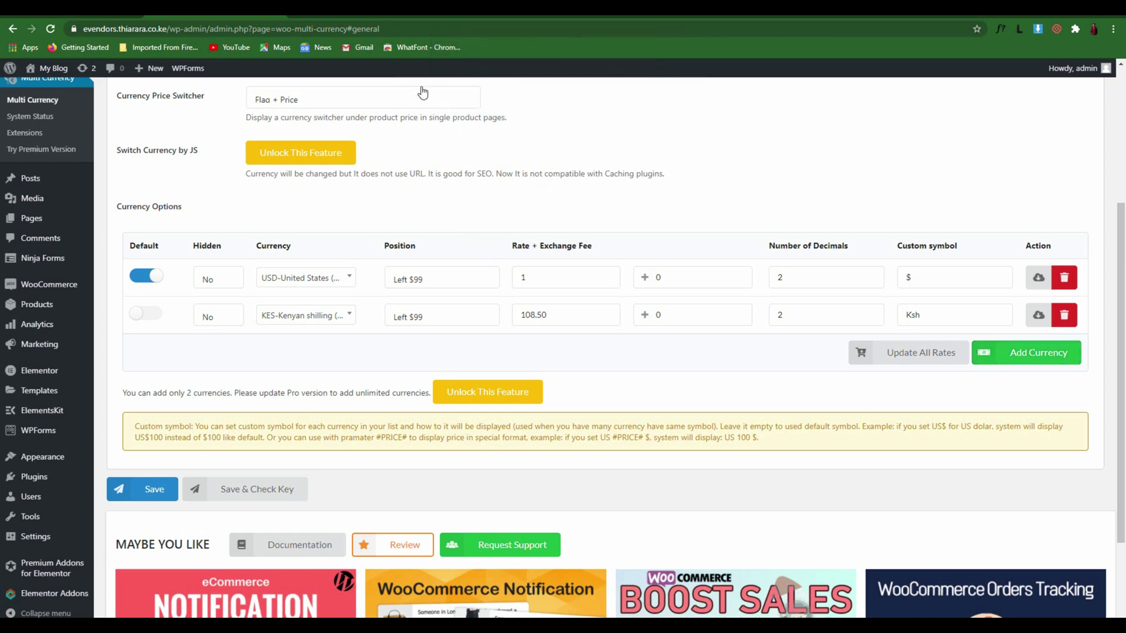
{"action": "scroll", "coordinate": [340, 93], "scroll_direction": "up", "scroll_amount": 2}
{"action": "left_click", "coordinate": [335, 16]}
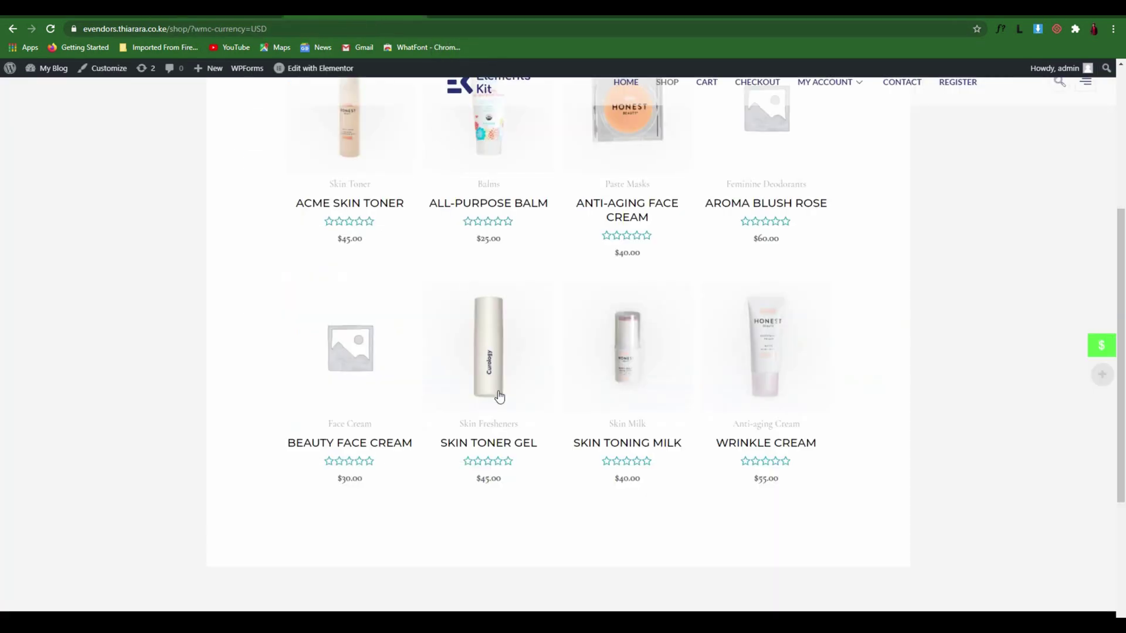
{"action": "scroll", "coordinate": [640, 432], "scroll_direction": "up", "scroll_amount": 5}
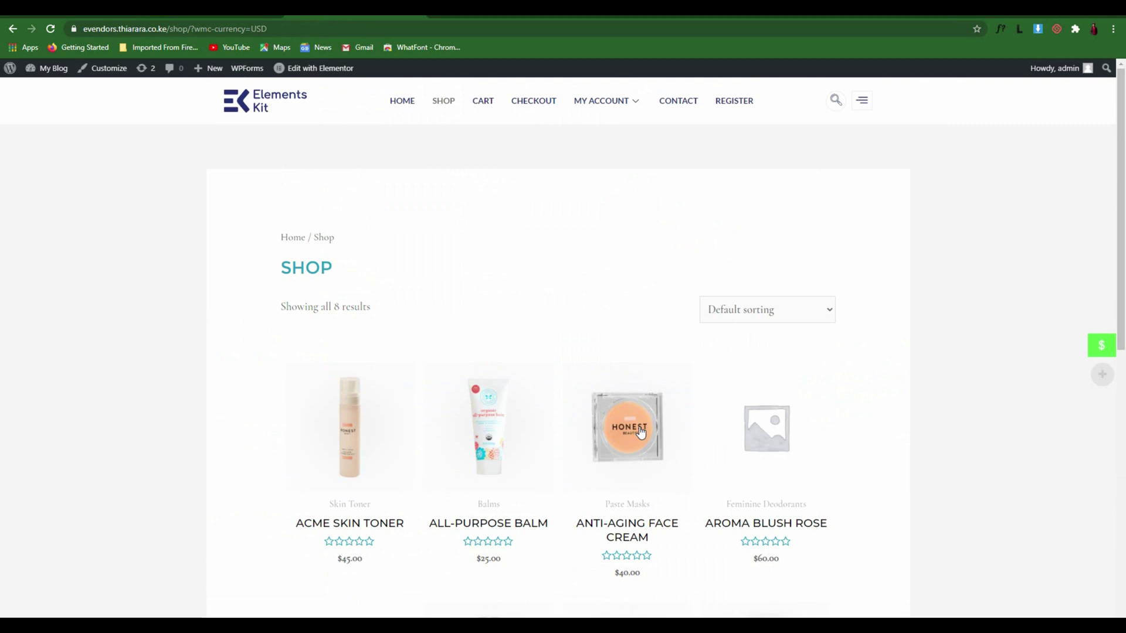